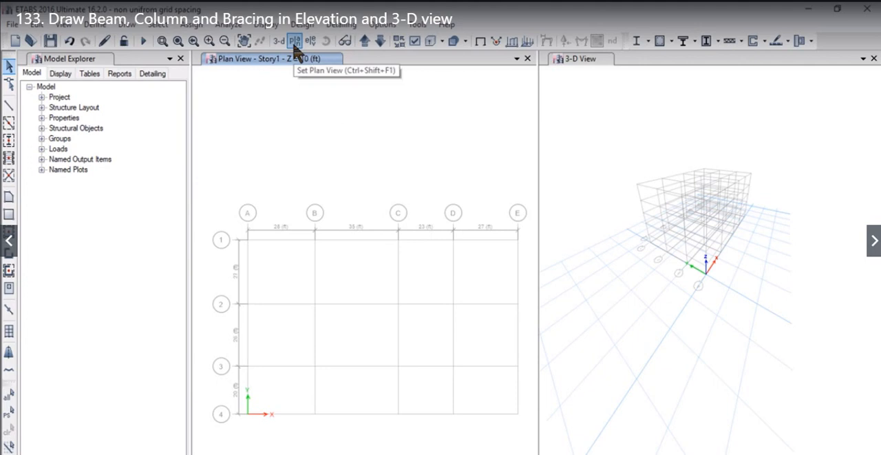
# - Show the Story5 plan view and move it down one level to Story4
pyautogui.click(294, 41)
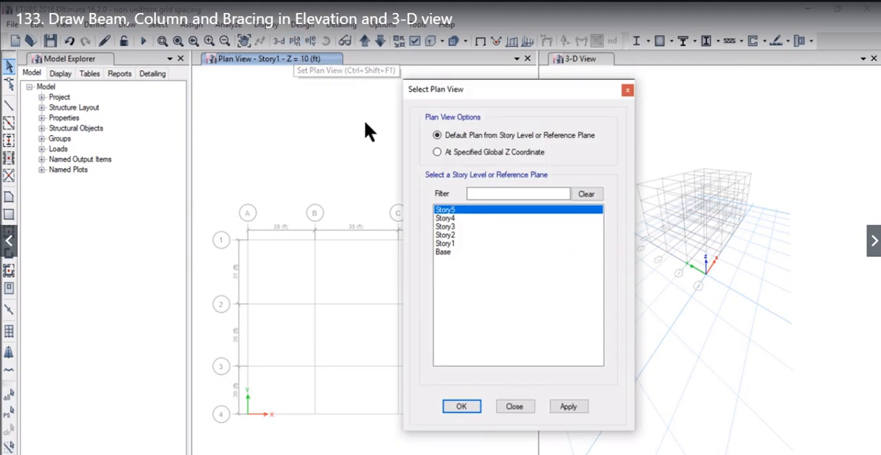
pyautogui.click(462, 406)
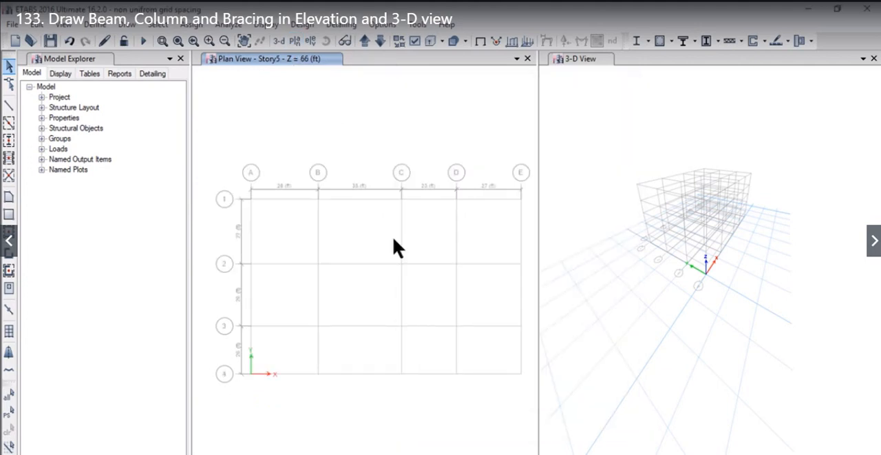
pyautogui.click(376, 44)
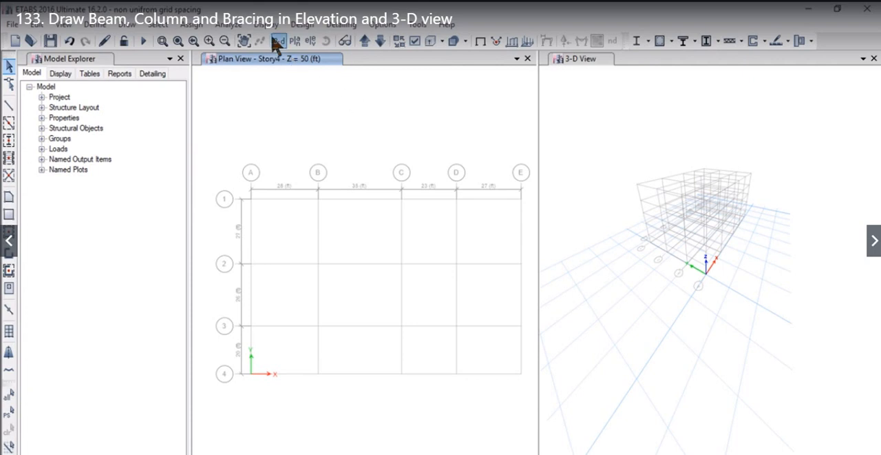
# - Switch the plan window to the elevation view along grid line A and make the 3-D view active
pyautogui.click(310, 42)
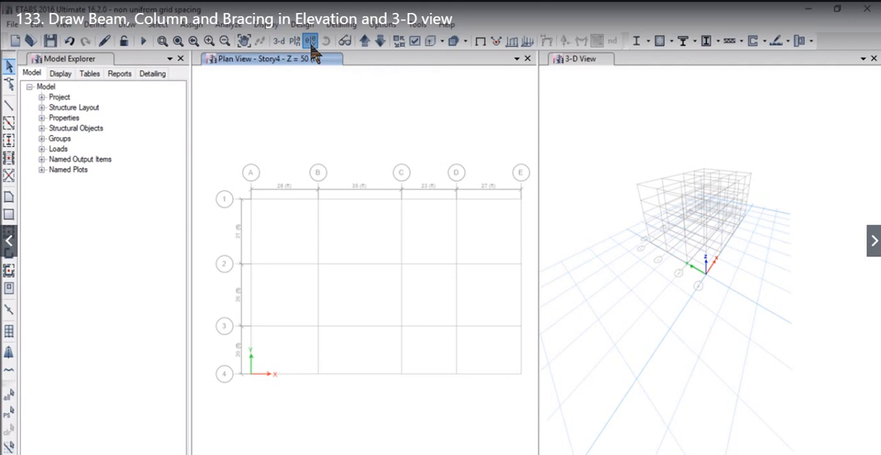
pyautogui.moveTo(340, 76); pyautogui.dragTo(432, 62)
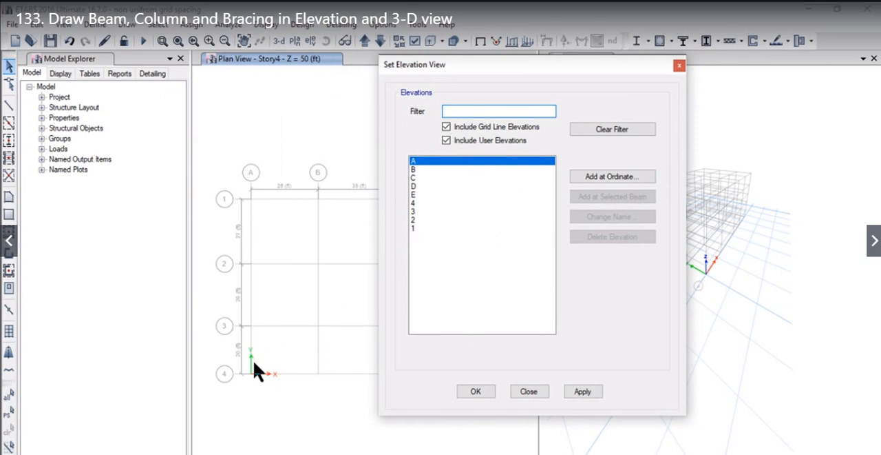
pyautogui.click(583, 391)
pyautogui.click(477, 391)
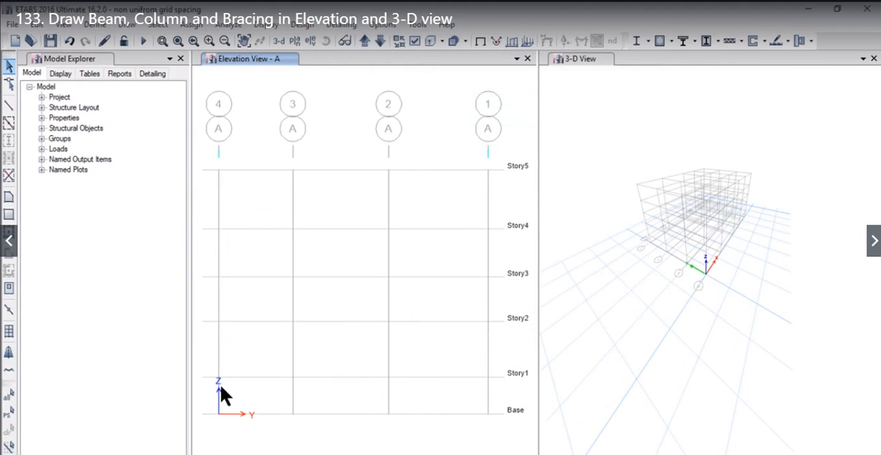
pyautogui.click(606, 165)
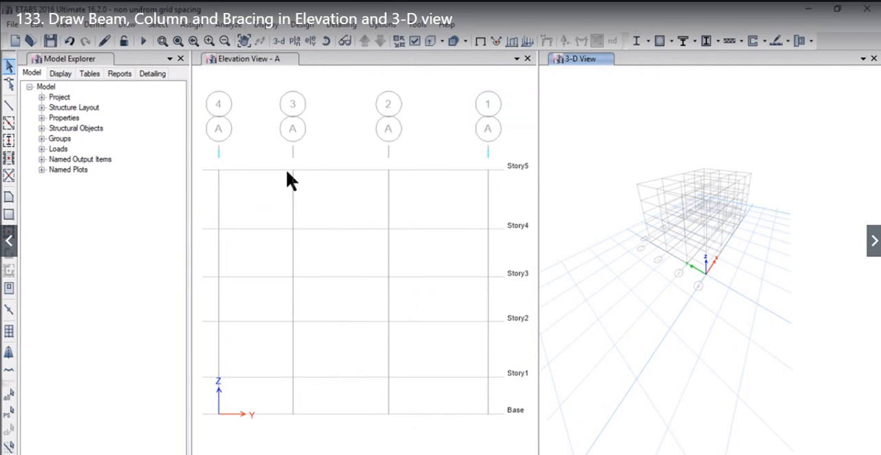
# - Draw a W5X16 frame beam at Story3 in elevation A, from grid 4 to grid 3
pyautogui.click(126, 24)
pyautogui.moveTo(188, 95)
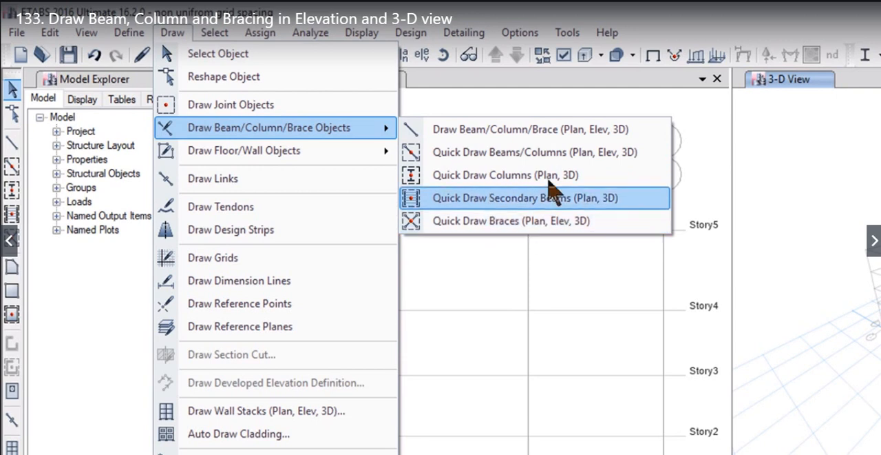
pyautogui.click(527, 131)
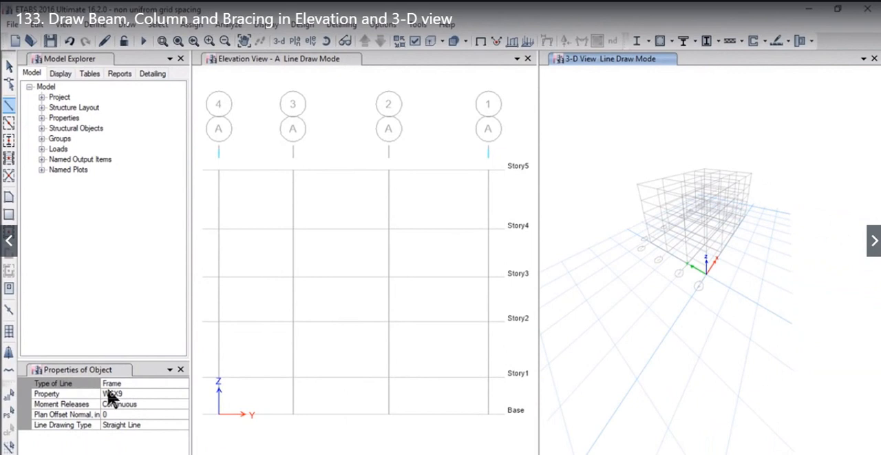
pyautogui.click(138, 393)
pyautogui.click(184, 394)
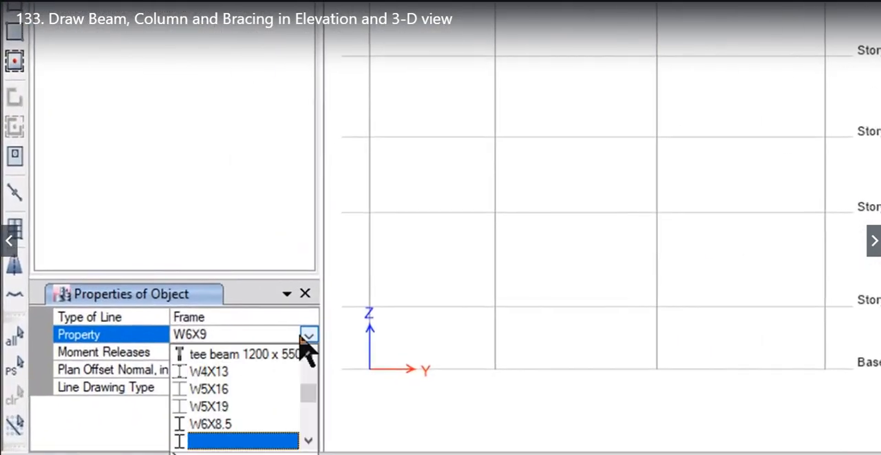
pyautogui.click(213, 388)
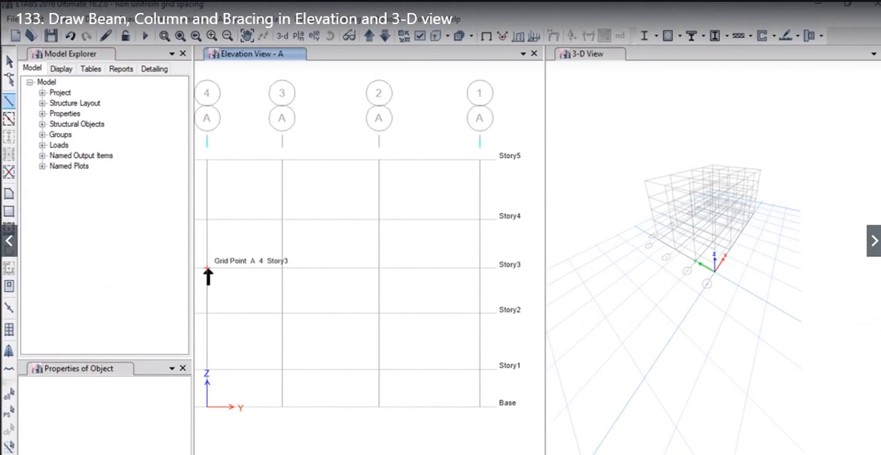
pyautogui.click(208, 268)
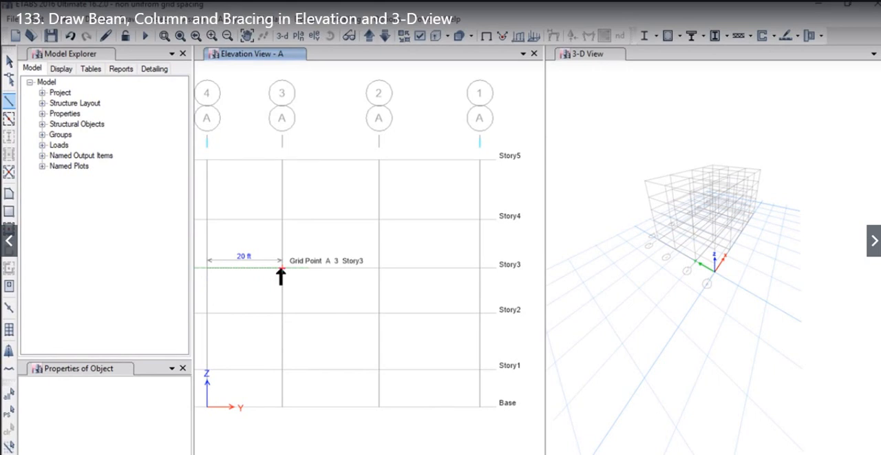
pyautogui.doubleClick(281, 267)
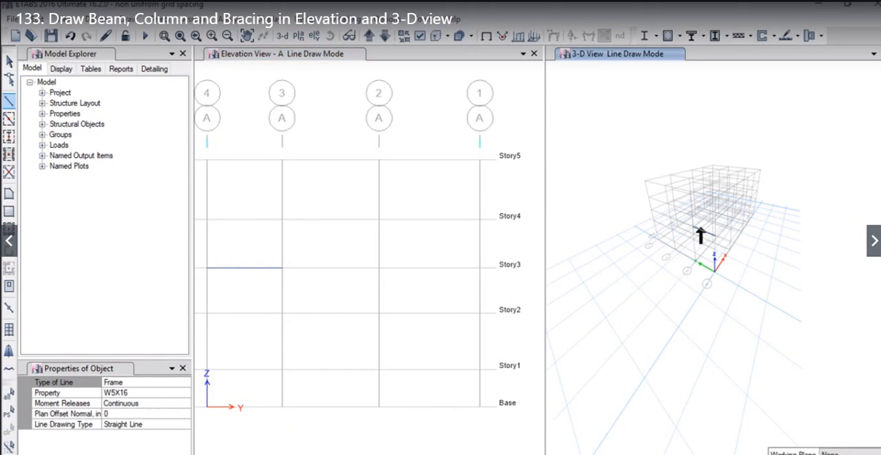
pyautogui.scroll(3, 721, 235)
pyautogui.scroll(-3, 734, 282)
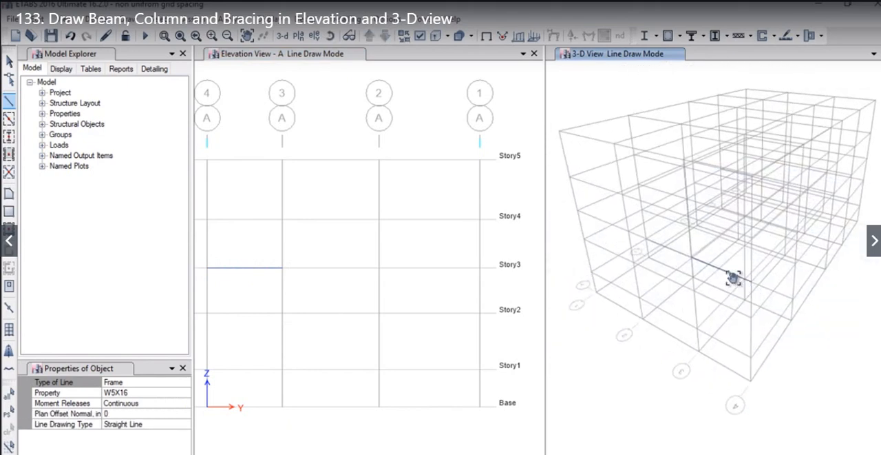
pyautogui.press('Escape')
# - Continue the W5X16 beams at Story3 in elevation A from grid 3 through grid 2 to grid 1
pyautogui.click(281, 267)
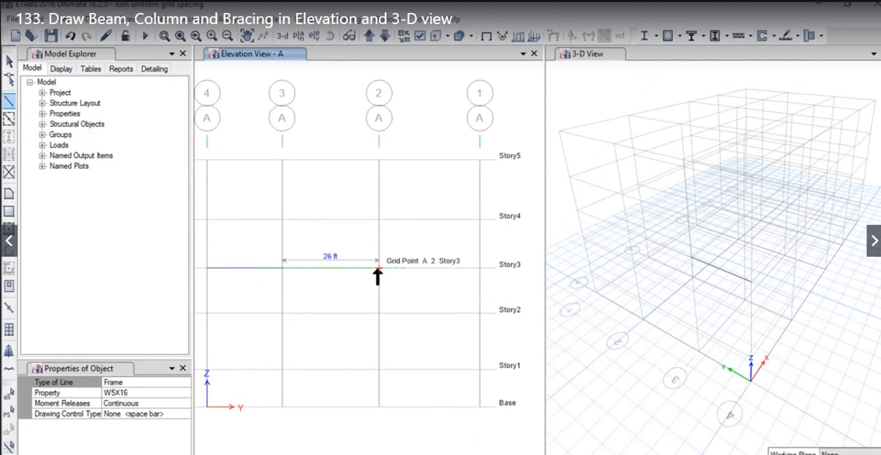
pyautogui.click(378, 267)
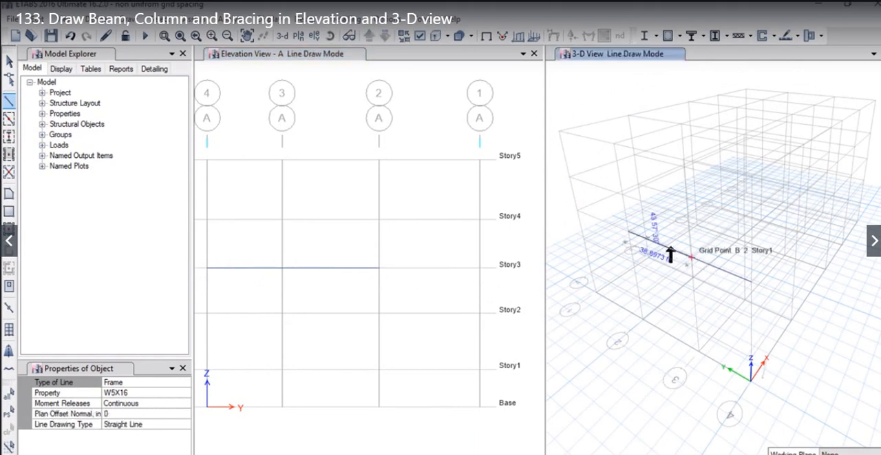
pyautogui.click(378, 268)
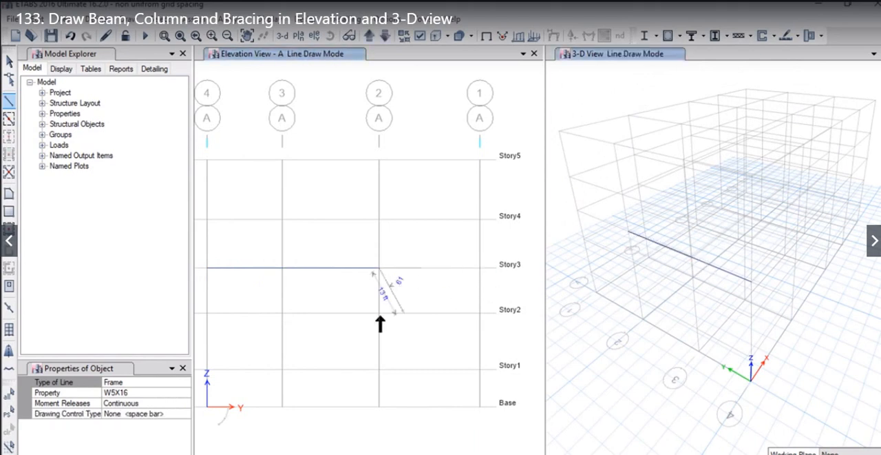
pyautogui.click(480, 268)
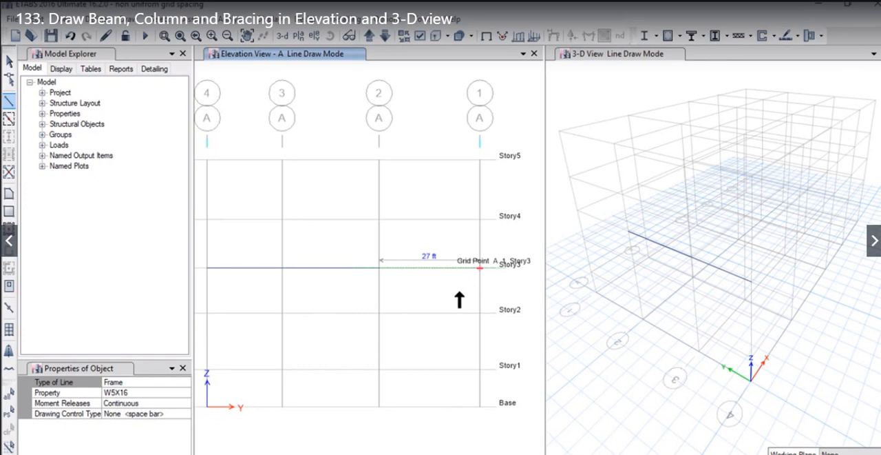
pyautogui.press('Escape')
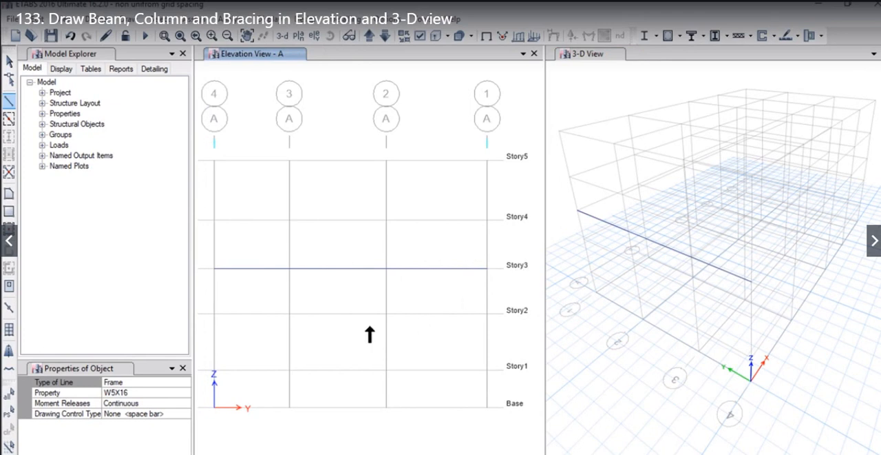
# - Draw W5X16 beams at Story2 in elevation A across all three bays, from grid 4 to grid 1
pyautogui.click(214, 315)
pyautogui.doubleClick(290, 314)
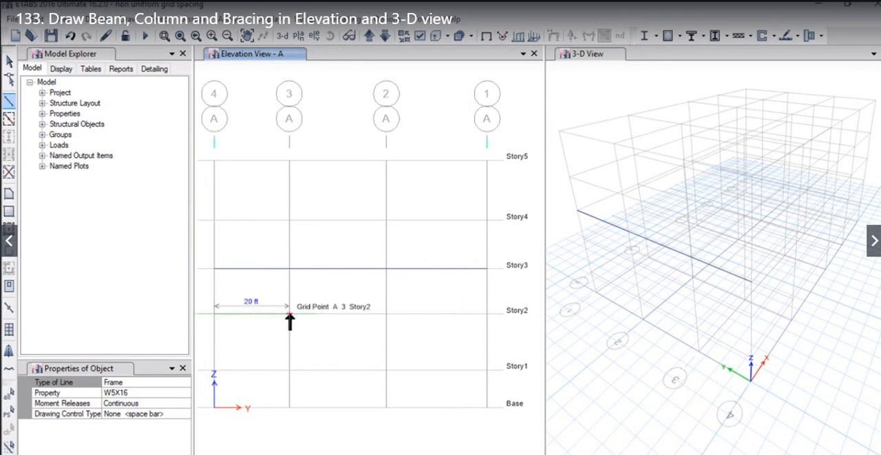
pyautogui.click(386, 314)
pyautogui.doubleClick(487, 314)
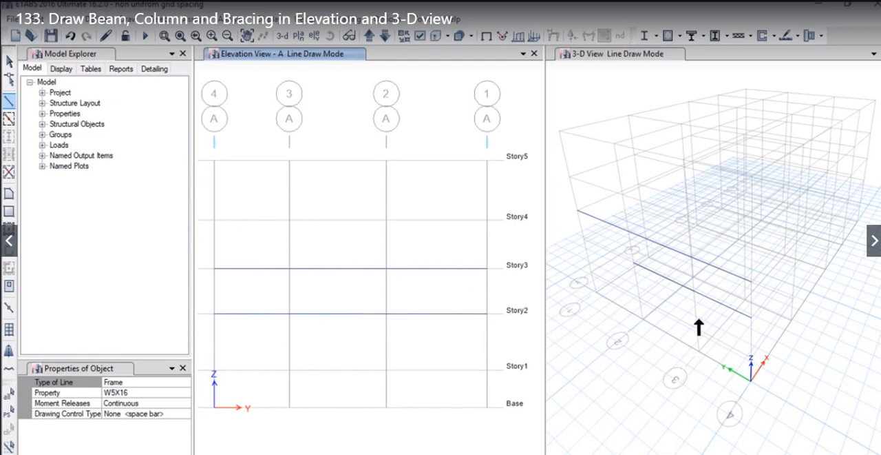
pyautogui.click(600, 228)
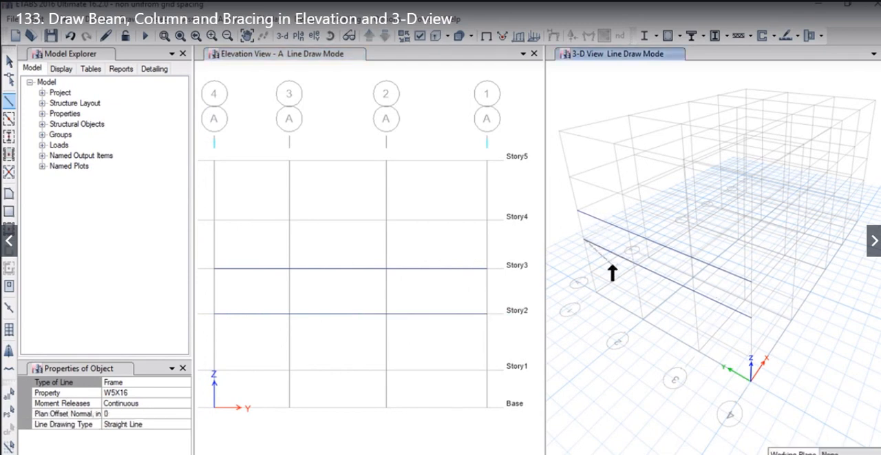
pyautogui.click(451, 305)
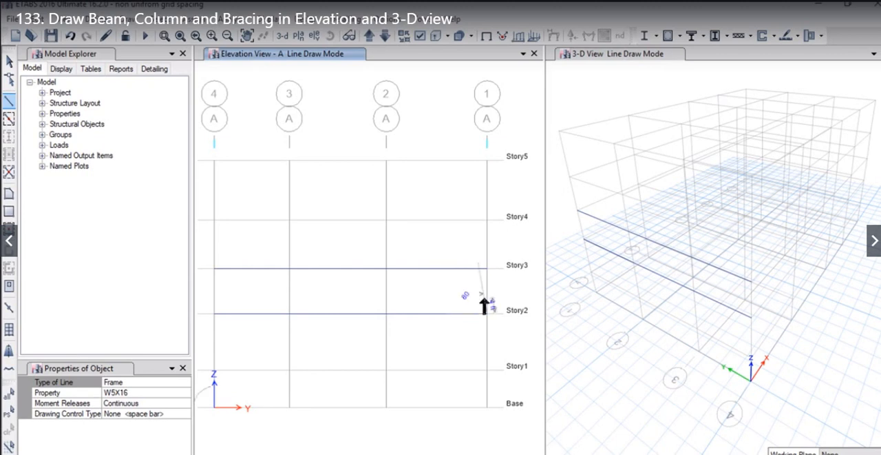
pyautogui.click(633, 272)
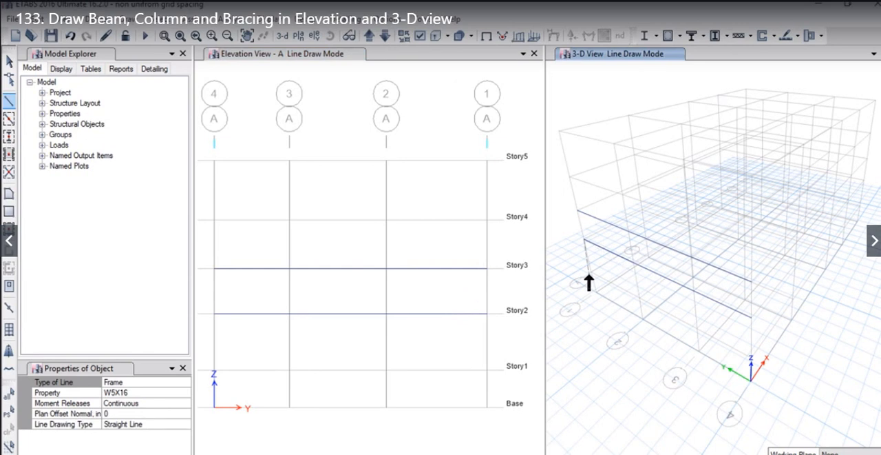
pyautogui.click(452, 246)
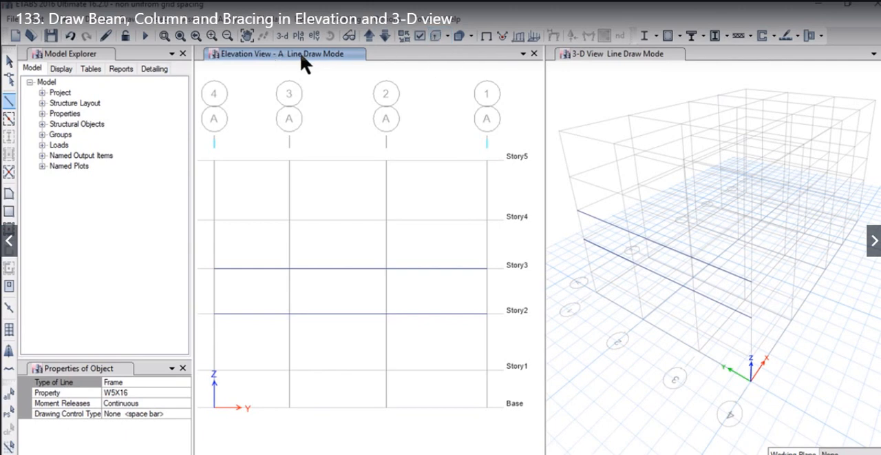
# - Turn on the extruded display of the frame members in both the elevation view and the 3-D view
pyautogui.click(435, 36)
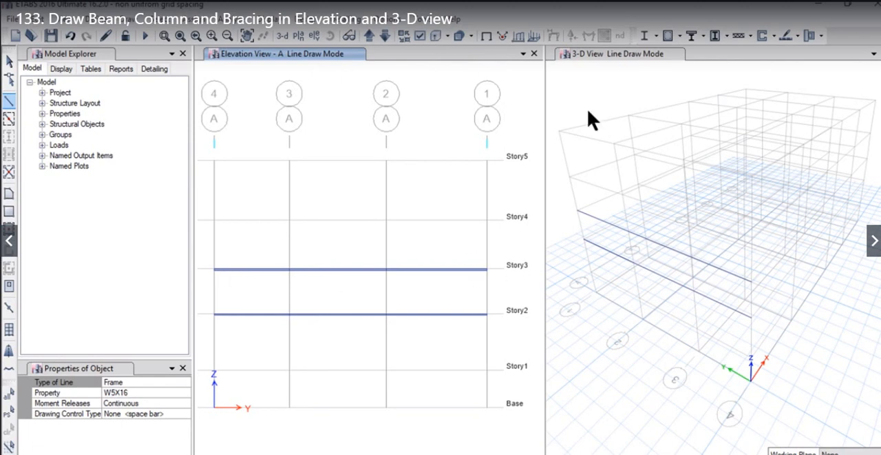
pyautogui.click(593, 54)
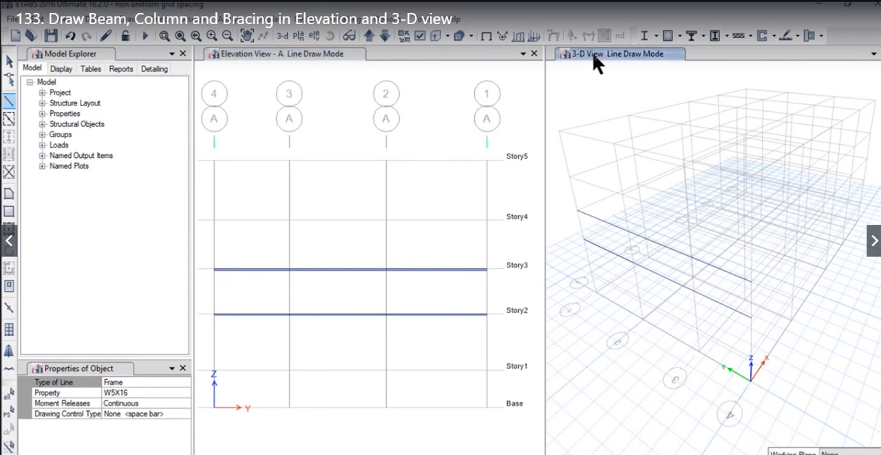
pyautogui.click(436, 37)
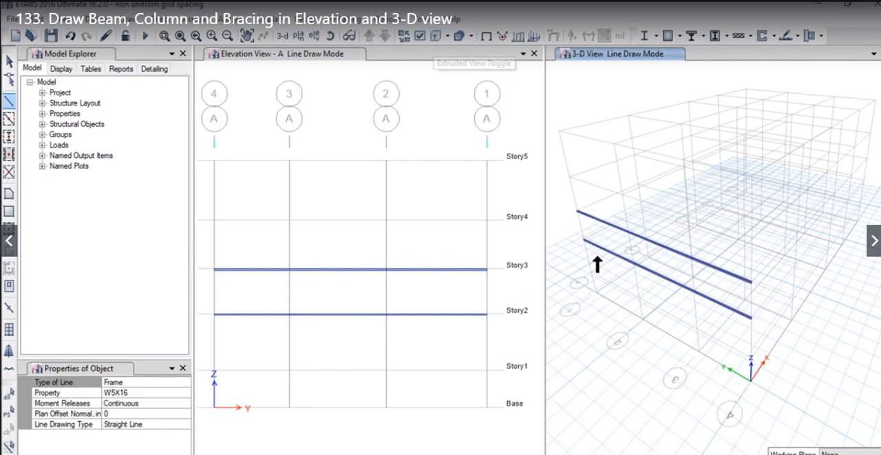
# - Draw W5X16 beams at Story4 in elevation A from grid 4 through grids 3 and 2 to grid 1
pyautogui.moveTo(437, 291); pyautogui.dragTo(438, 270, button='middle')
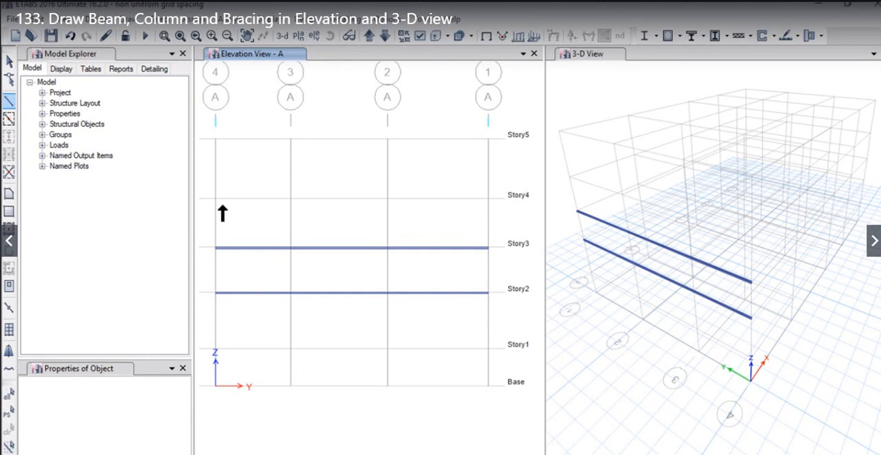
pyautogui.click(294, 200)
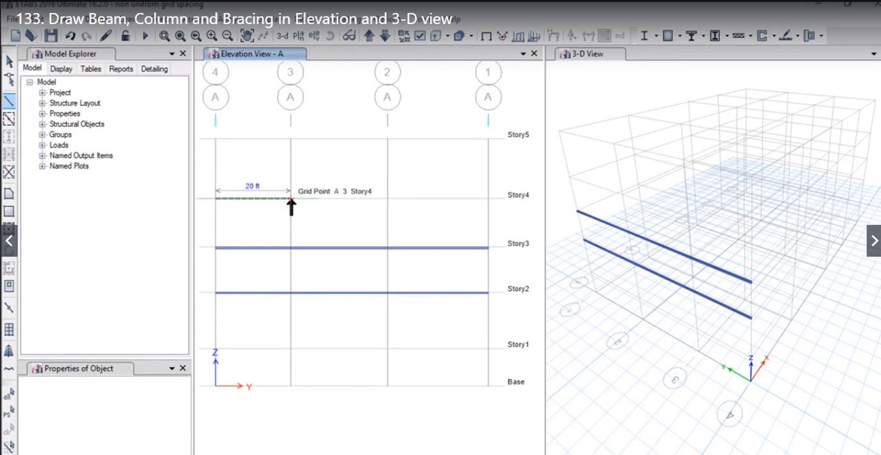
pyautogui.click(387, 199)
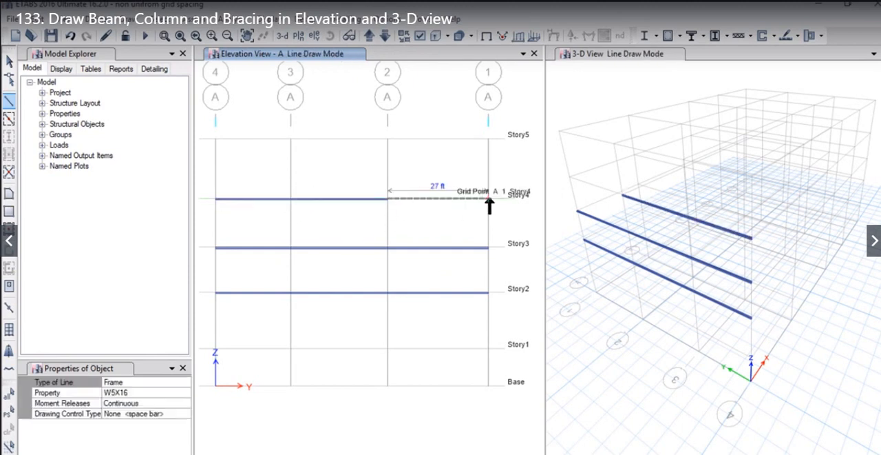
pyautogui.click(489, 200)
pyautogui.press('Escape')
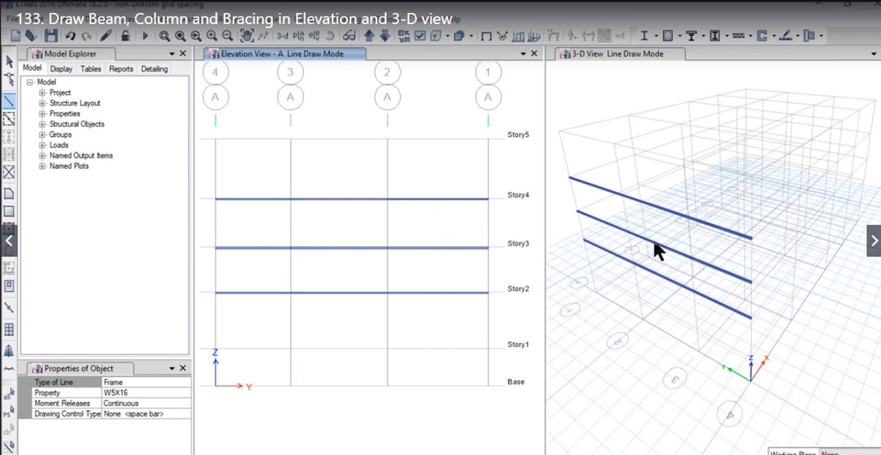
# - Draw W5X16 beams at Story2 along grid 4 in the 3-D view, bay by bay from grid A to grid E
pyautogui.click(755, 296)
pyautogui.moveTo(756, 299); pyautogui.dragTo(679, 269, button='middle')
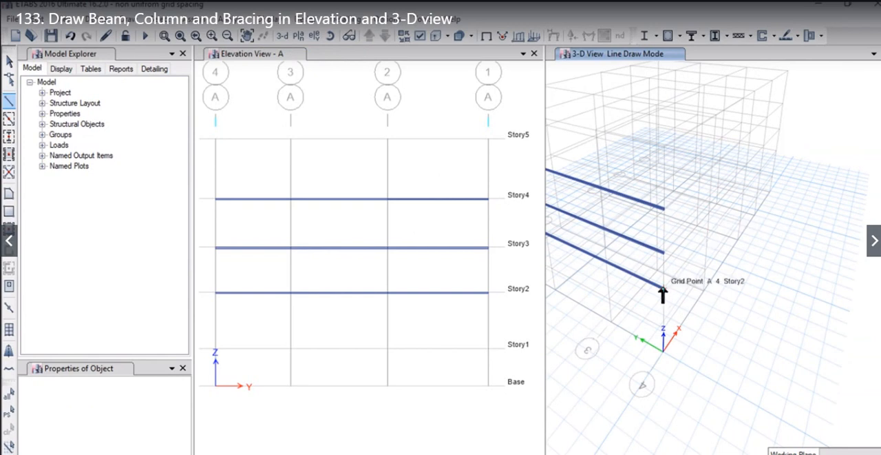
pyautogui.click(663, 288)
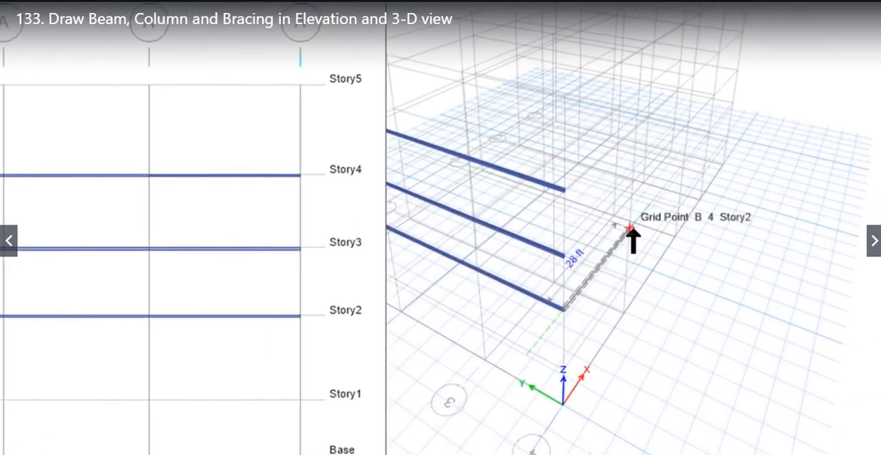
pyautogui.click(633, 235)
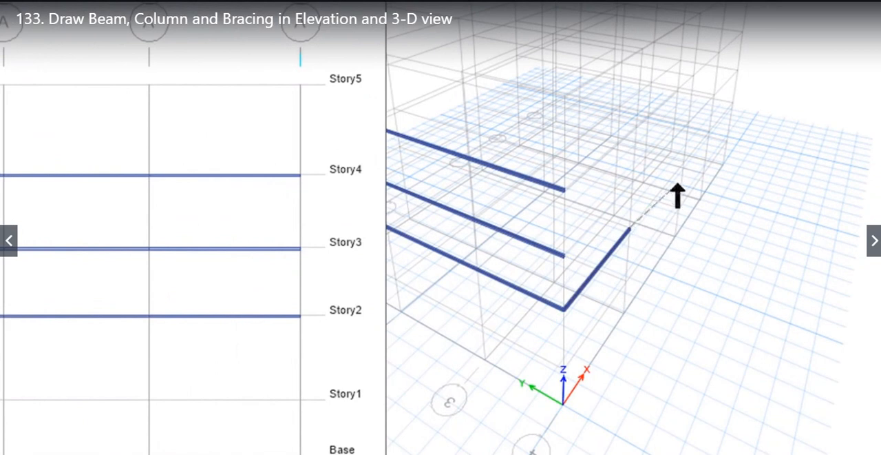
pyautogui.click(684, 162)
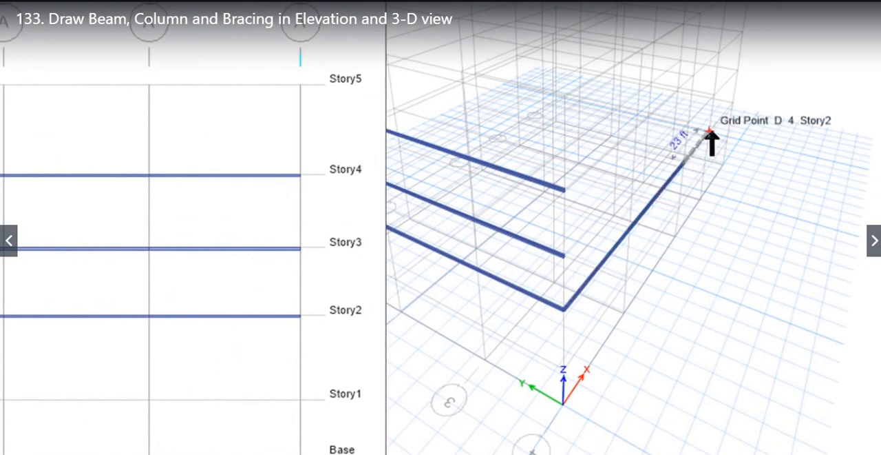
pyautogui.click(730, 124)
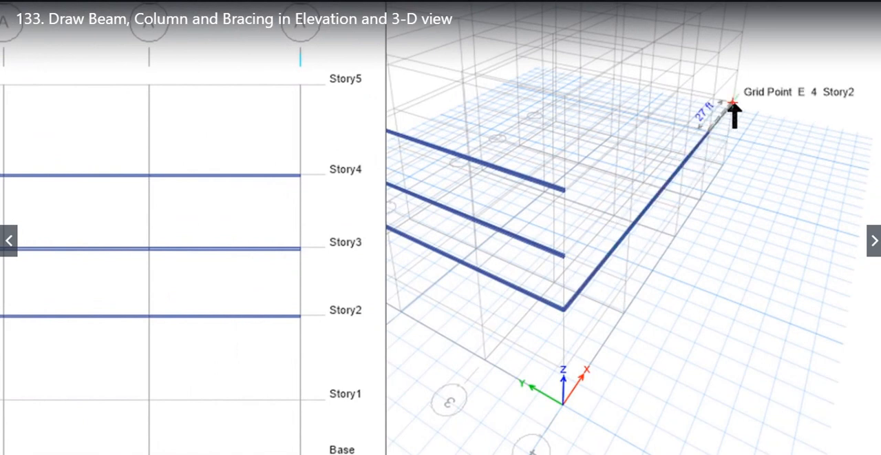
pyautogui.doubleClick(740, 154)
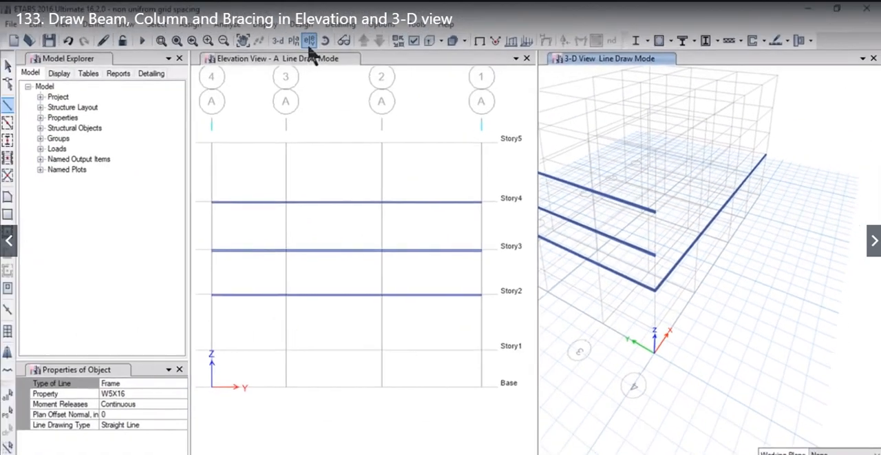
pyautogui.press('Escape')
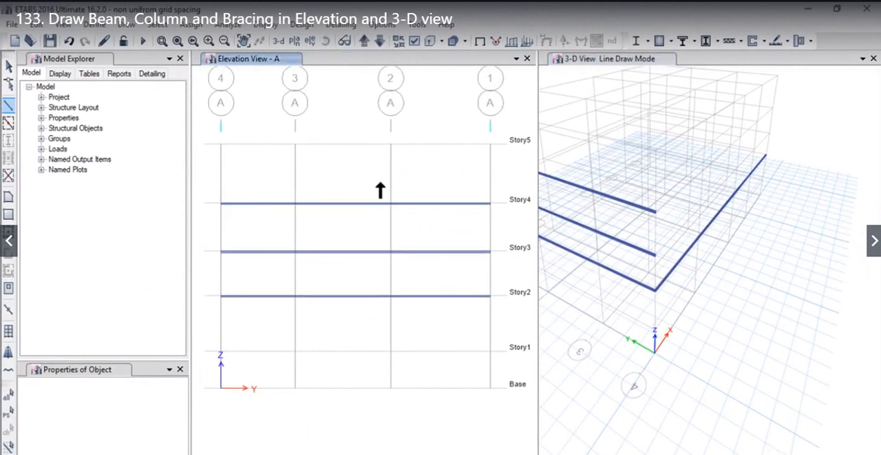
# - Switch the elevation view from grid A to the elevation along grid 4
pyautogui.click(308, 46)
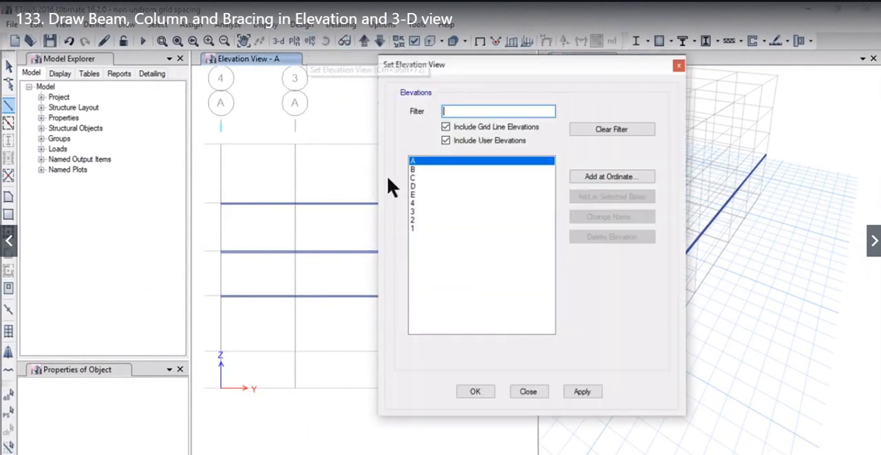
pyautogui.click(415, 203)
pyautogui.click(582, 391)
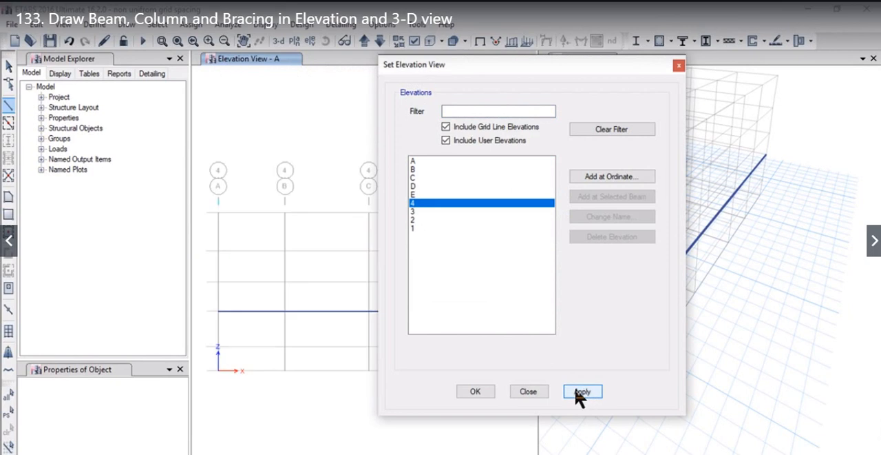
pyautogui.click(475, 391)
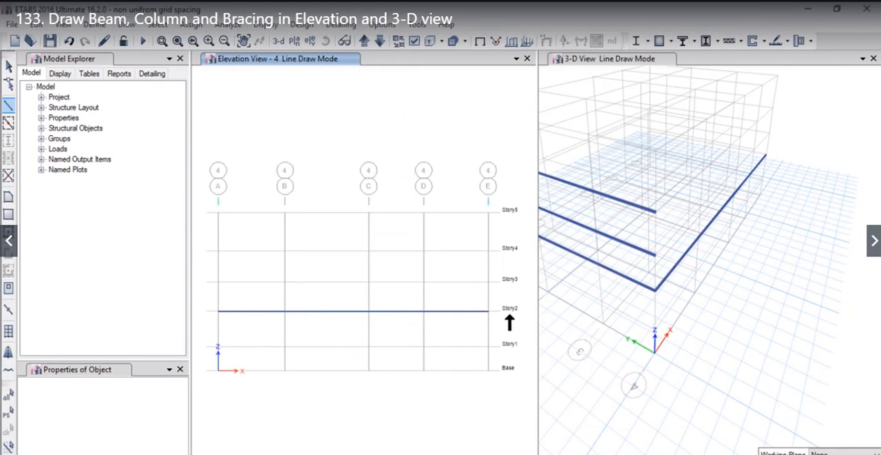
# - Draw a W14X665 column at grid B in elevation 4 from Base through Story2 and Story4 up to Story5
pyautogui.click(124, 25)
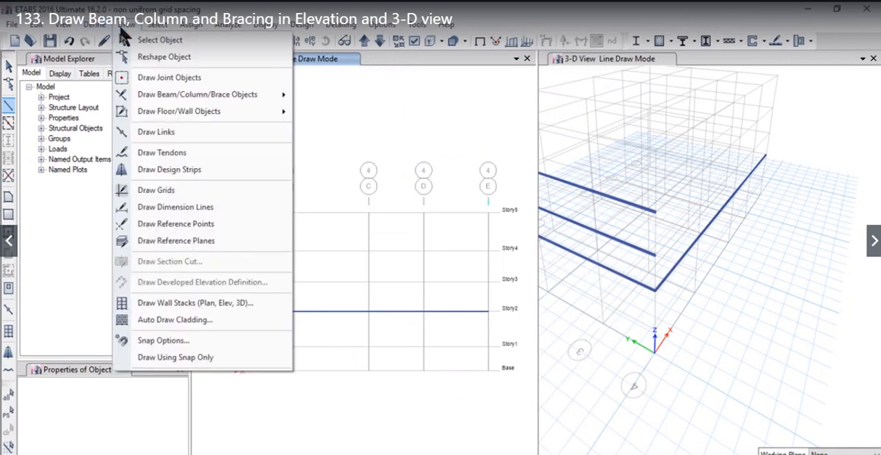
pyautogui.moveTo(197, 100)
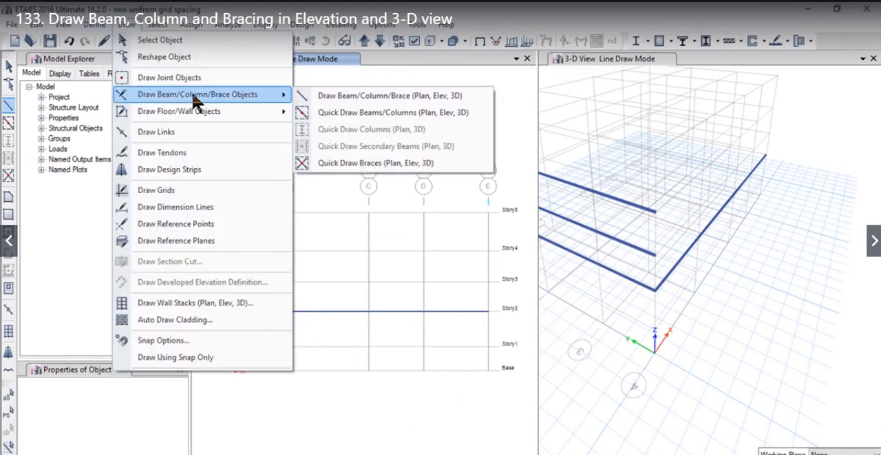
pyautogui.click(372, 100)
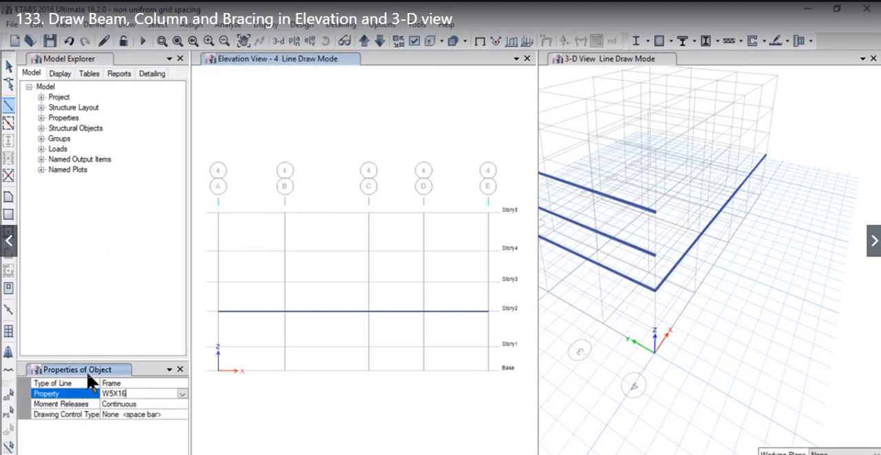
pyautogui.click(182, 393)
pyautogui.moveTo(185, 428); pyautogui.dragTo(180, 436)
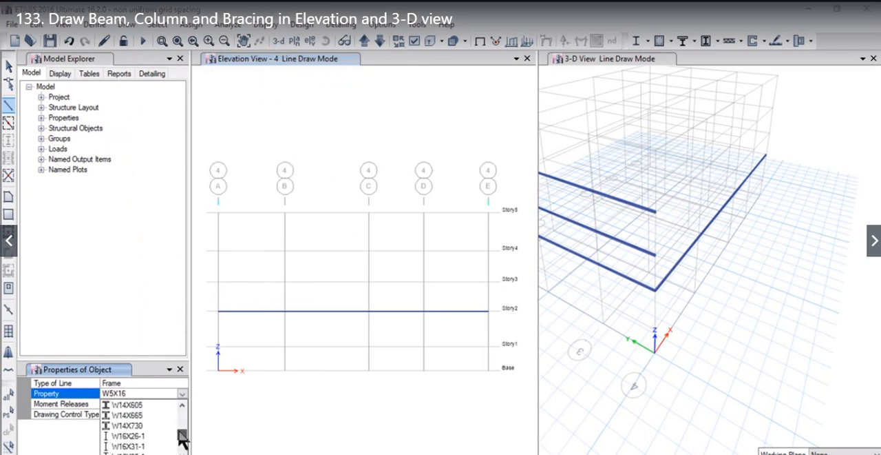
pyautogui.click(138, 415)
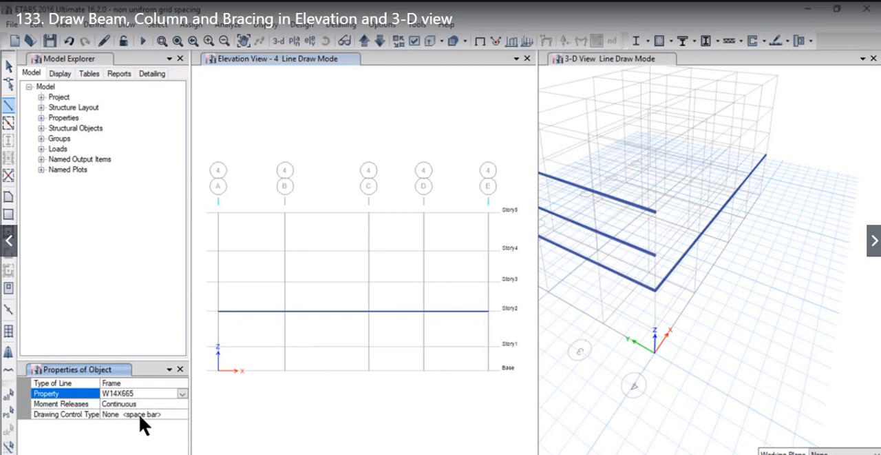
pyautogui.click(283, 370)
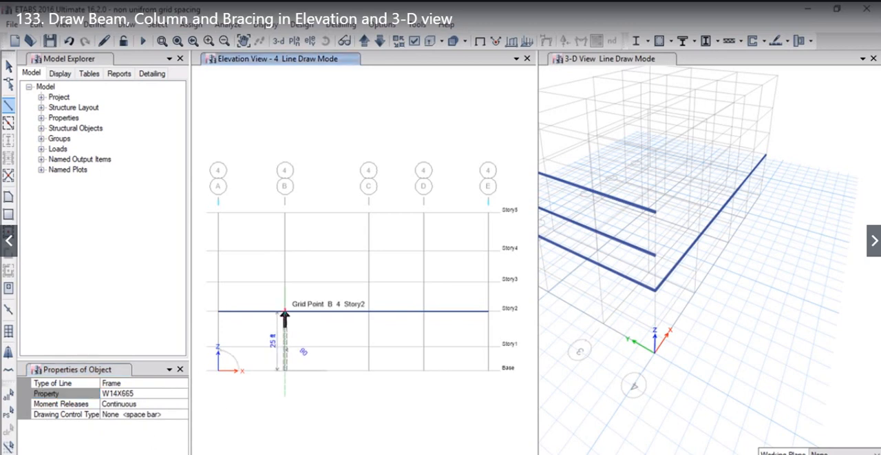
pyautogui.click(284, 311)
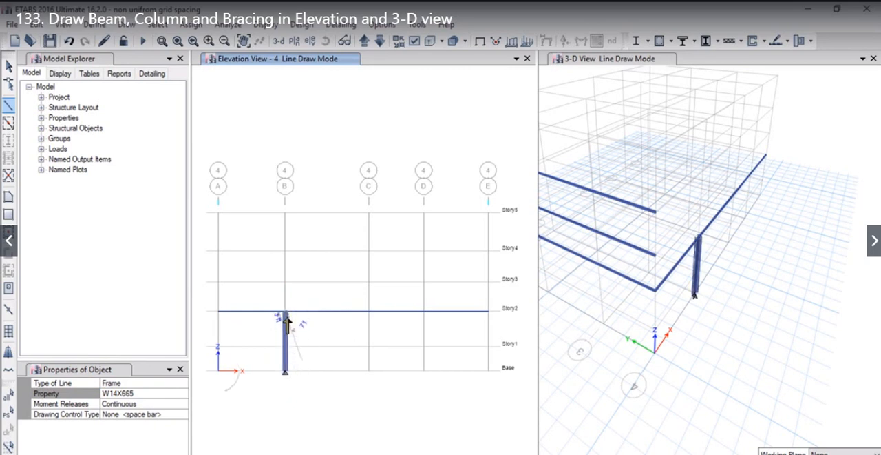
pyautogui.click(285, 247)
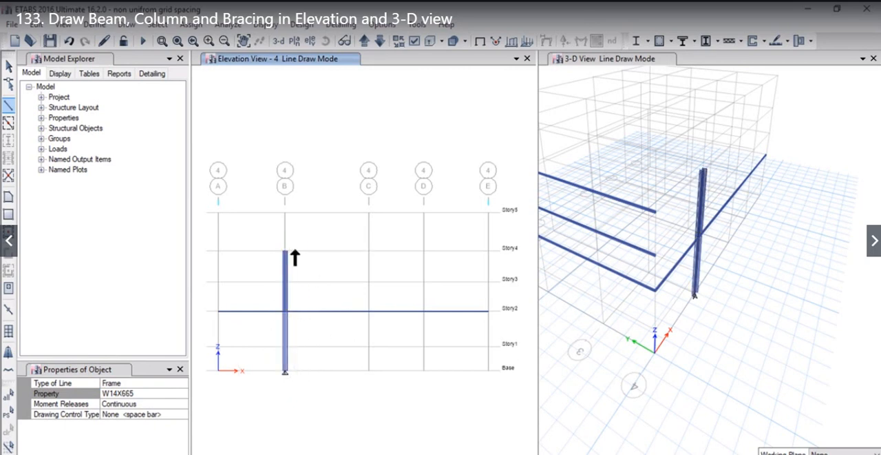
pyautogui.click(285, 213)
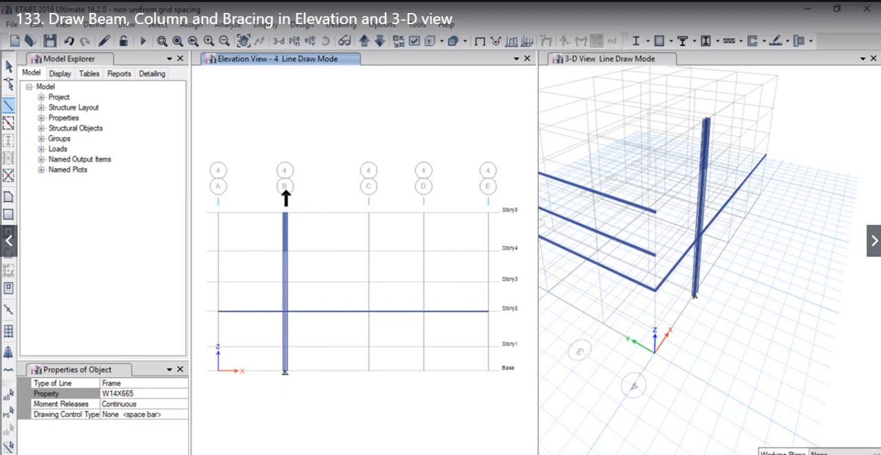
# - Draw a W14X665 column at grid C in elevation 4 from Base through Story2 and Story4 up to Story5
pyautogui.click(369, 370)
pyautogui.click(368, 308)
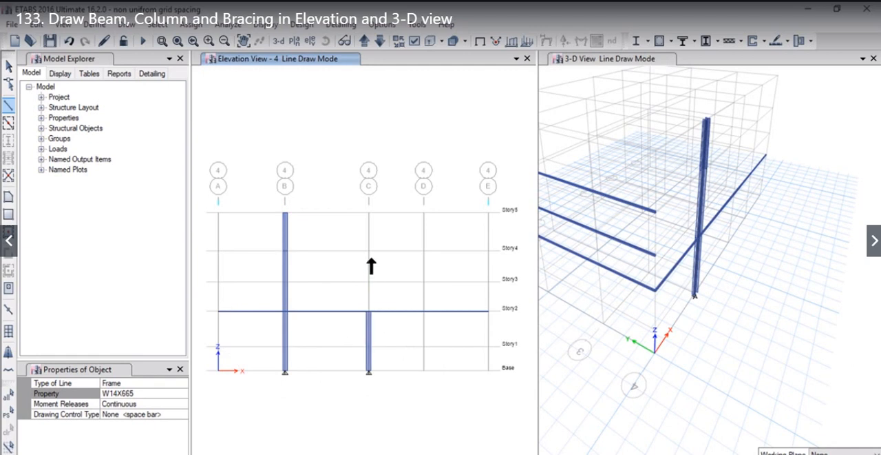
pyautogui.click(369, 248)
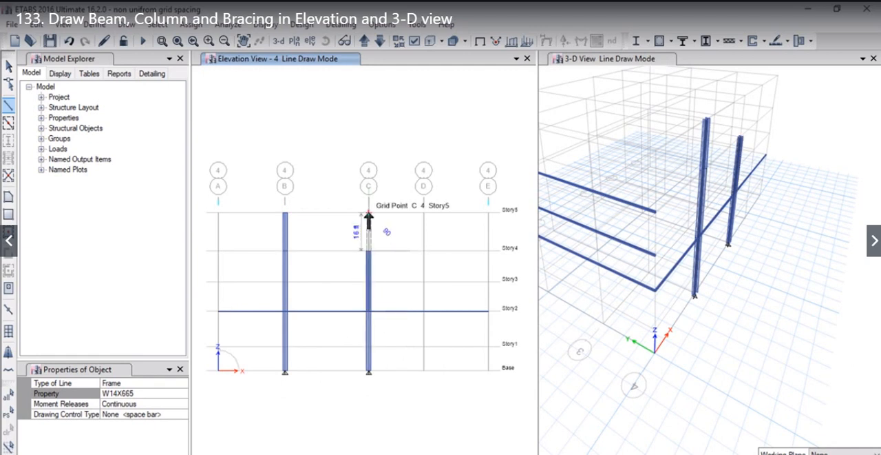
pyautogui.click(368, 213)
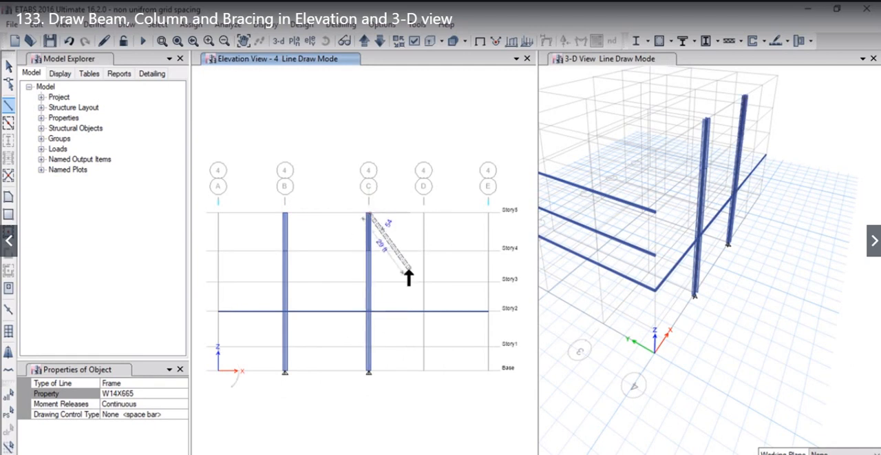
# - Draw a W14X665 column at grid D in elevation 4 from Base through Story2 and Story4 up to Story5, and end the line
pyautogui.click(424, 372)
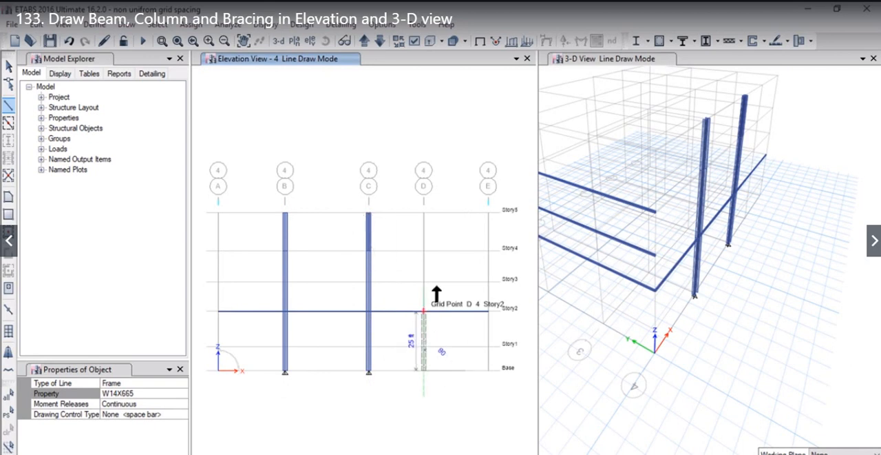
pyautogui.click(423, 312)
pyautogui.click(427, 238)
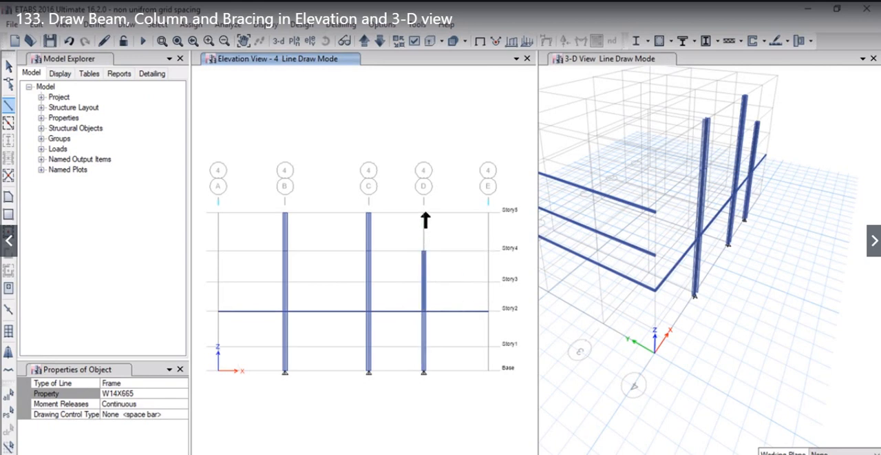
pyautogui.click(430, 219)
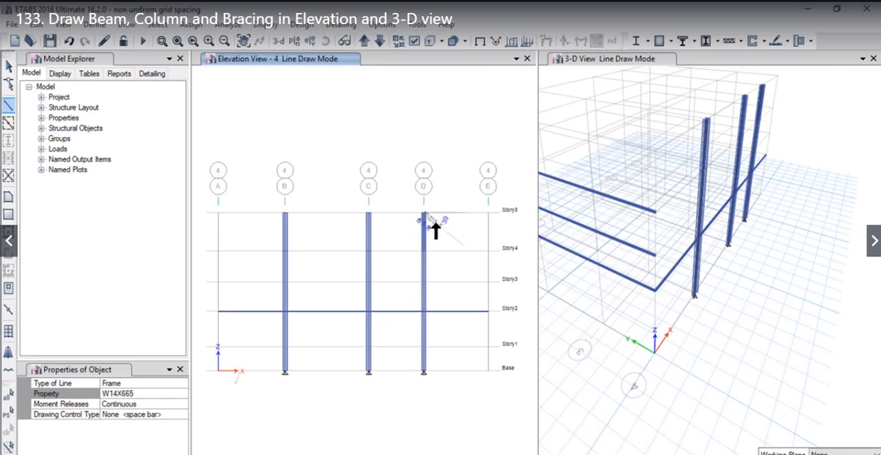
pyautogui.rightClick(438, 225)
# - Draw a W14X665 column at grid point A-2 in the 3-D view from Base up to Story4, and leave drawing mode
pyautogui.moveTo(625, 329); pyautogui.dragTo(710, 397, button='middle')
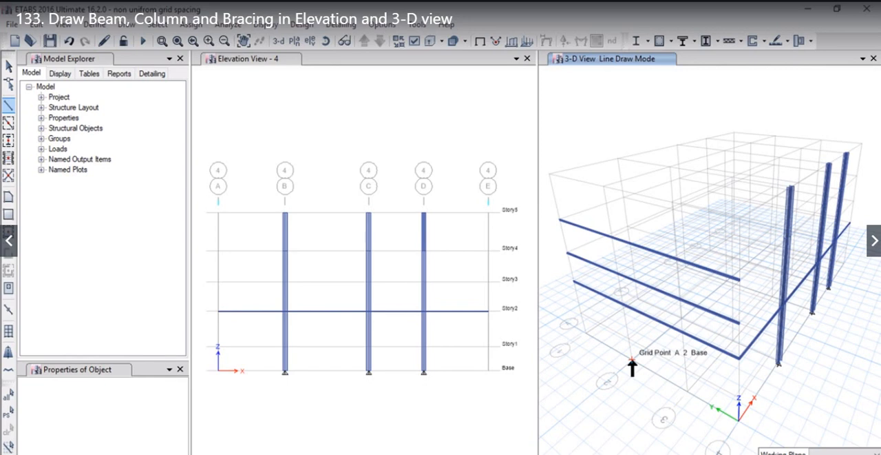
pyautogui.click(632, 358)
pyautogui.click(624, 304)
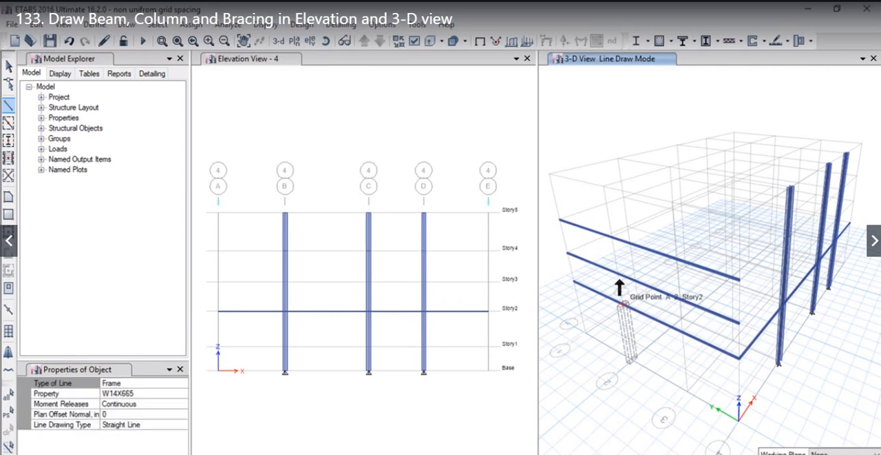
pyautogui.click(618, 274)
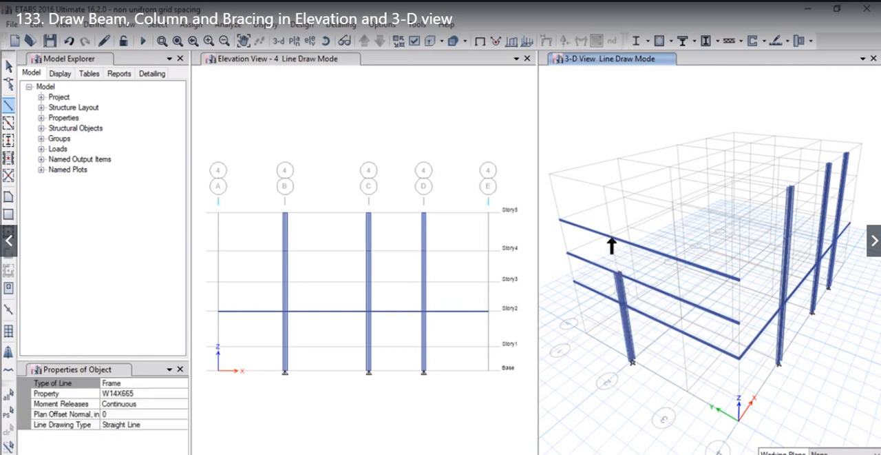
pyautogui.click(613, 238)
pyautogui.click(9, 67)
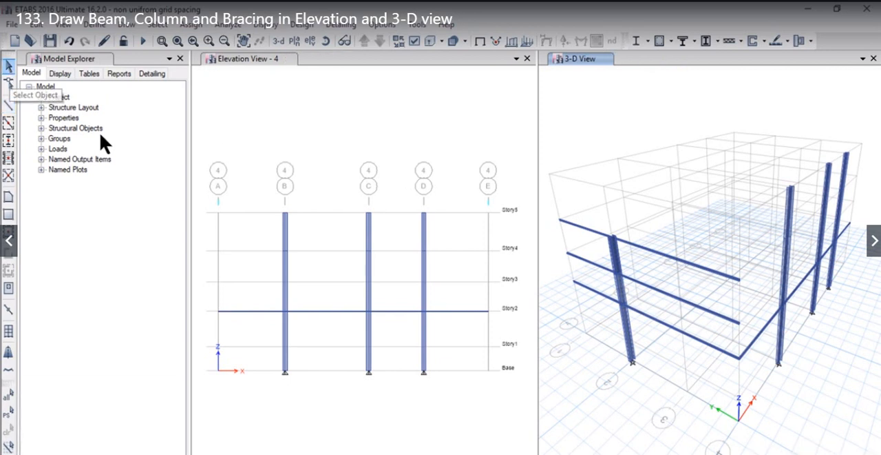
# - Assign a fixed restraint, with all translations and rotations restrained, to the base joint of the grid B column in elevation 4
pyautogui.click(284, 370)
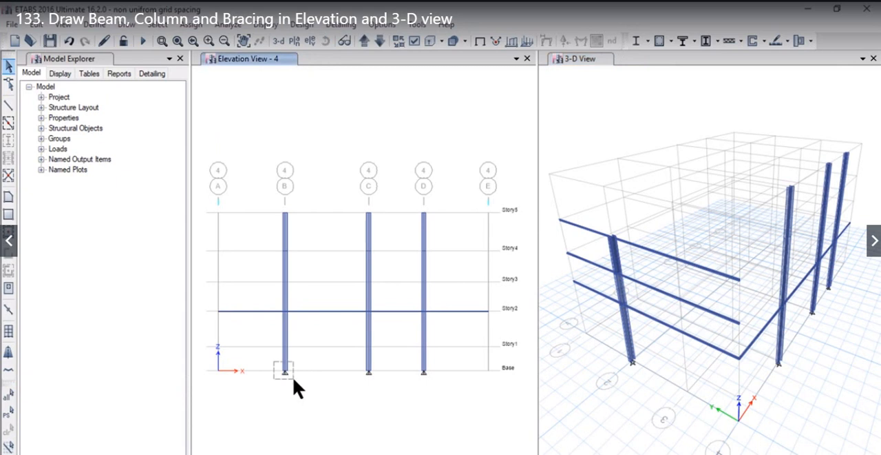
pyautogui.click(297, 383)
pyautogui.click(189, 24)
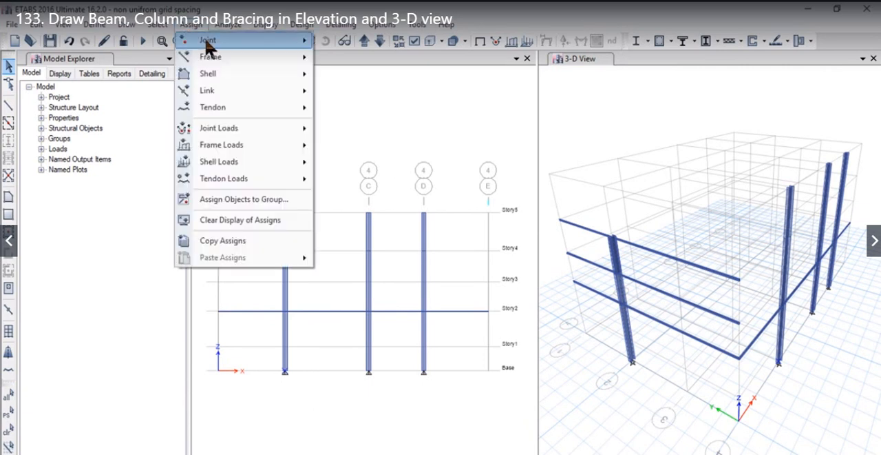
pyautogui.moveTo(288, 50)
pyautogui.click(355, 42)
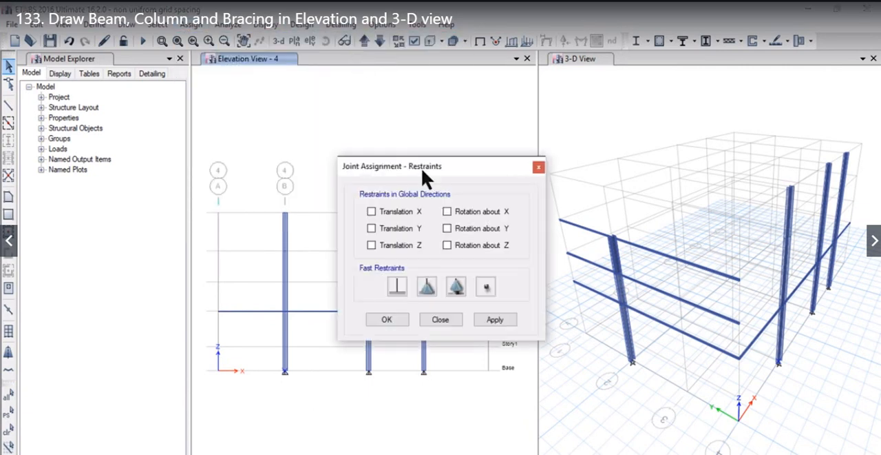
pyautogui.moveTo(421, 167); pyautogui.dragTo(446, 59)
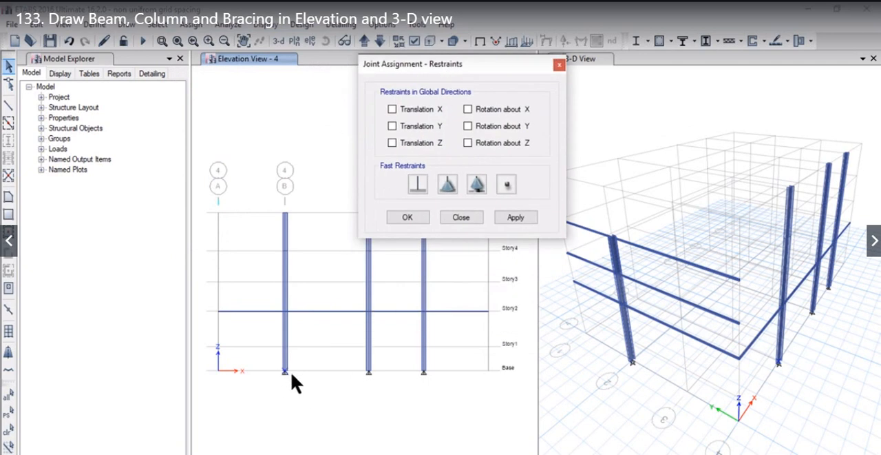
pyautogui.click(416, 186)
pyautogui.click(517, 218)
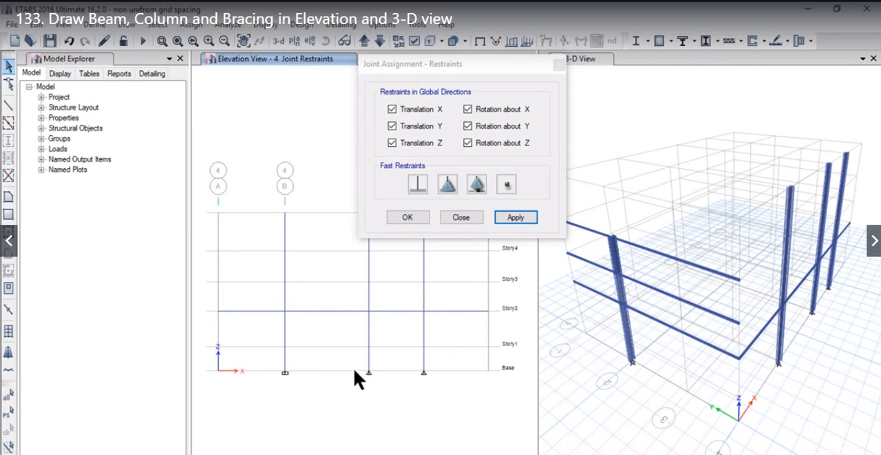
# - Assign a fixed restraint, with all translations and rotations restrained, to the base joints of the grid C and D columns in elevation 4
pyautogui.moveTo(338, 358); pyautogui.dragTo(442, 394)
pyautogui.click(508, 219)
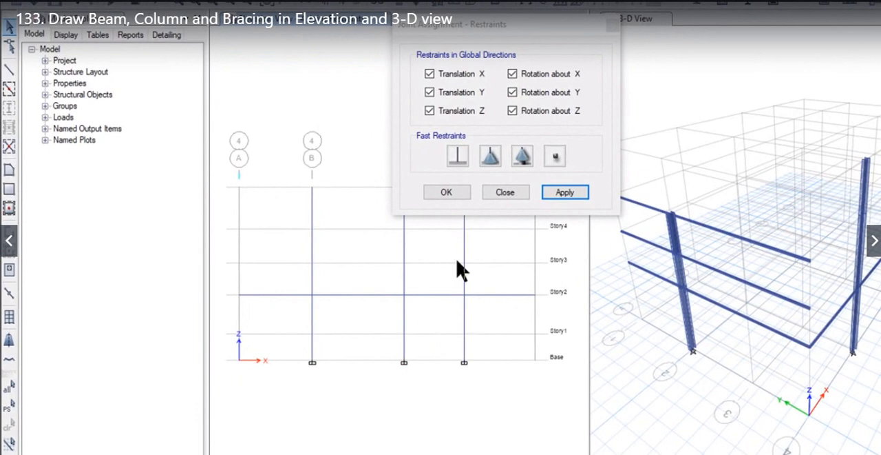
pyautogui.click(444, 194)
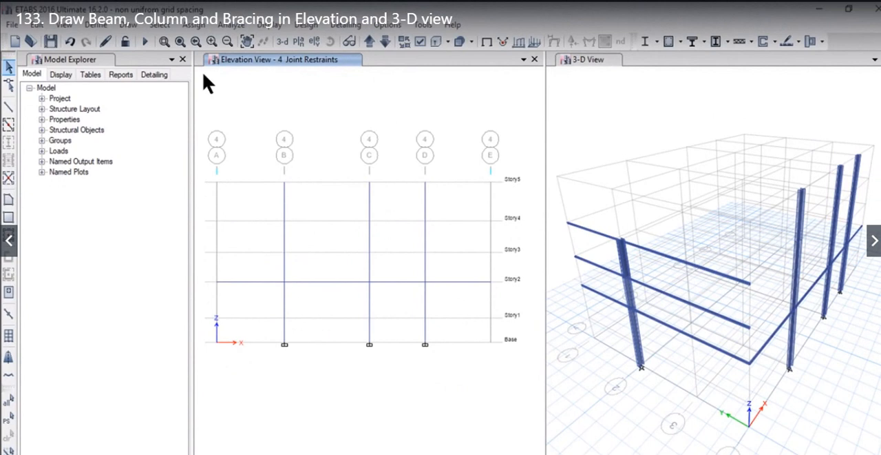
# - Enable snapping to Line Ends and Midpoints, Lines and Frames, and Perpendicular Projections in addition to the active snaps
pyautogui.click(128, 24)
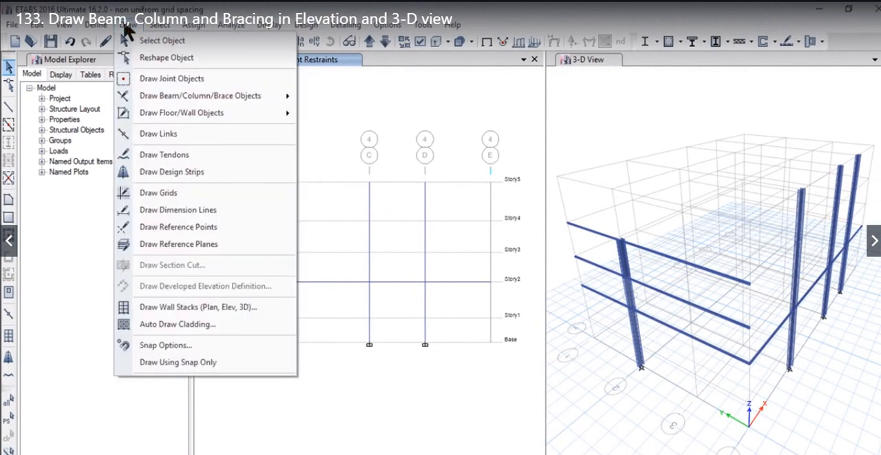
pyautogui.click(200, 344)
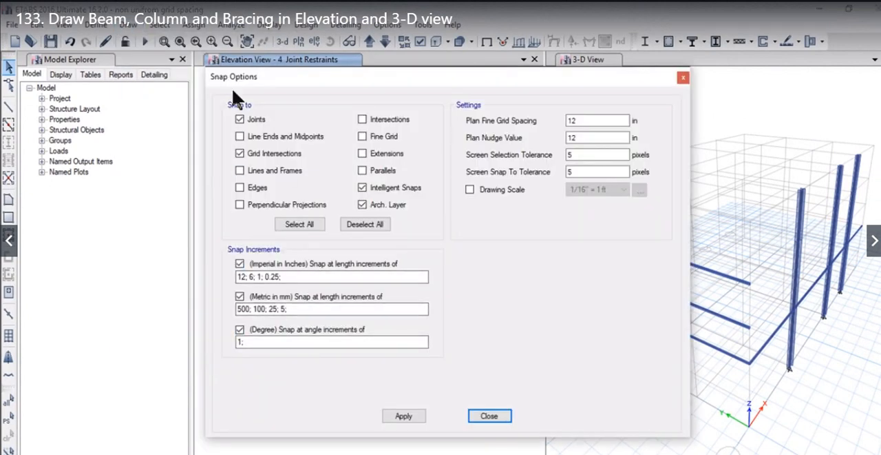
pyautogui.moveTo(262, 76); pyautogui.dragTo(382, 80)
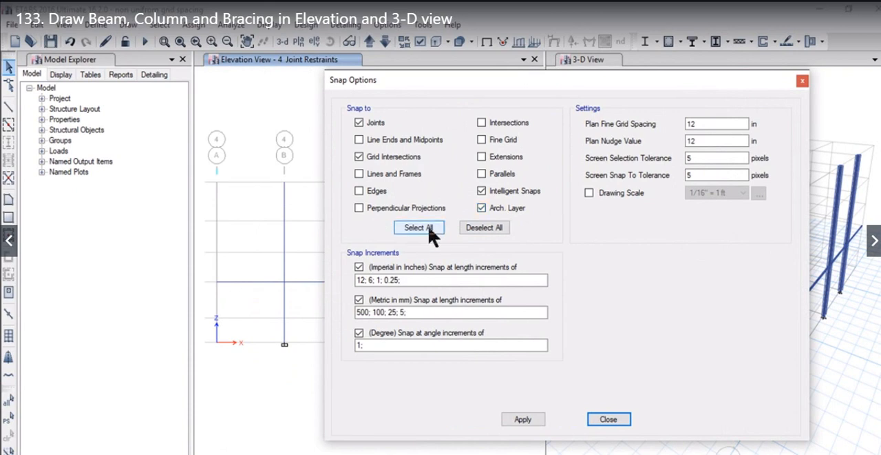
pyautogui.click(359, 141)
pyautogui.click(356, 172)
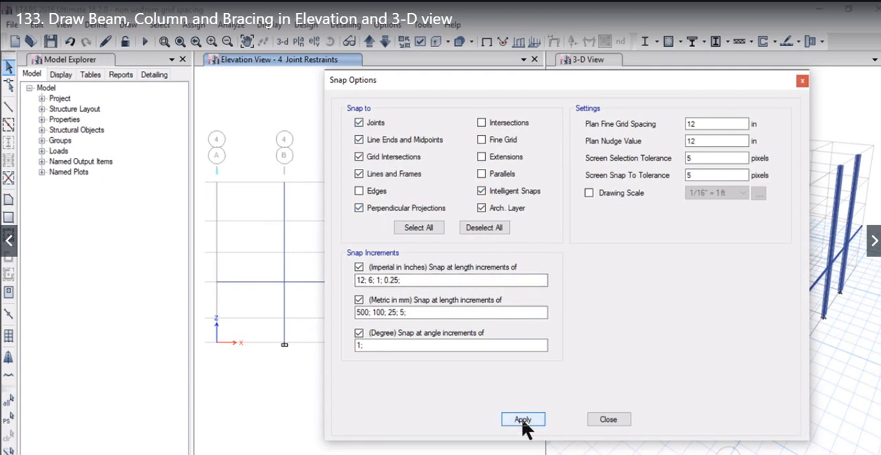
pyautogui.click(606, 418)
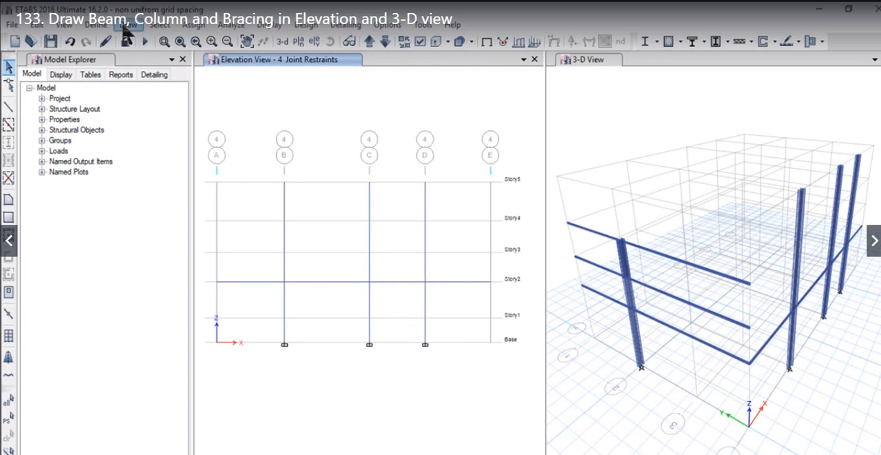
# - Start drawing a beam/column/brace line with section property W8X67 and Pinned moment releases
pyautogui.click(128, 24)
pyautogui.moveTo(247, 102)
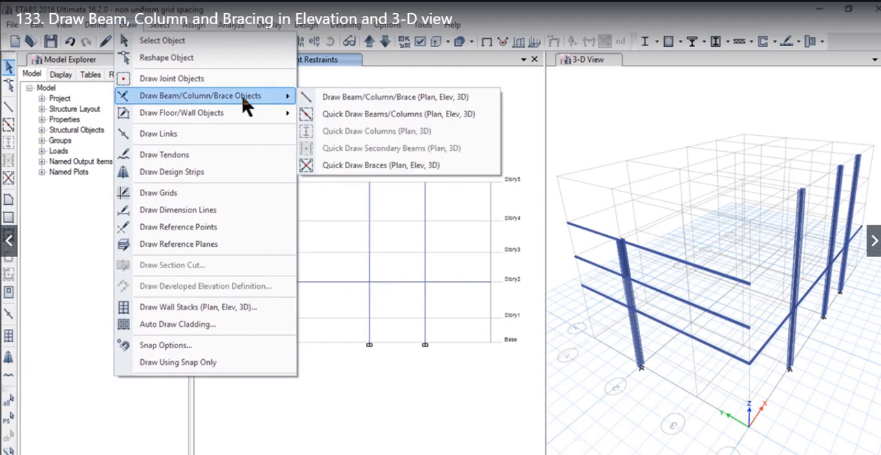
pyautogui.click(348, 104)
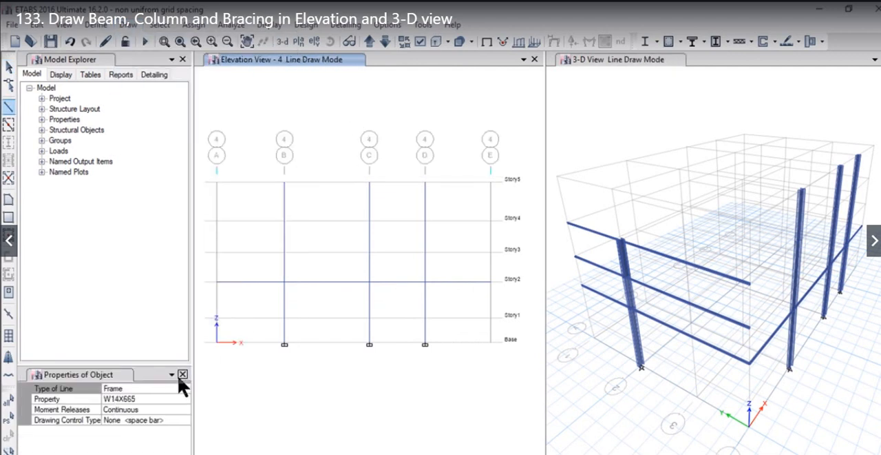
pyautogui.click(146, 399)
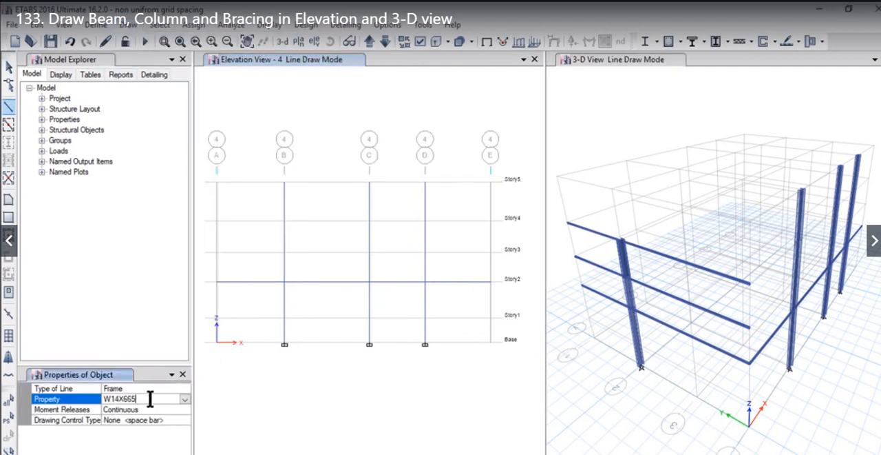
pyautogui.click(184, 399)
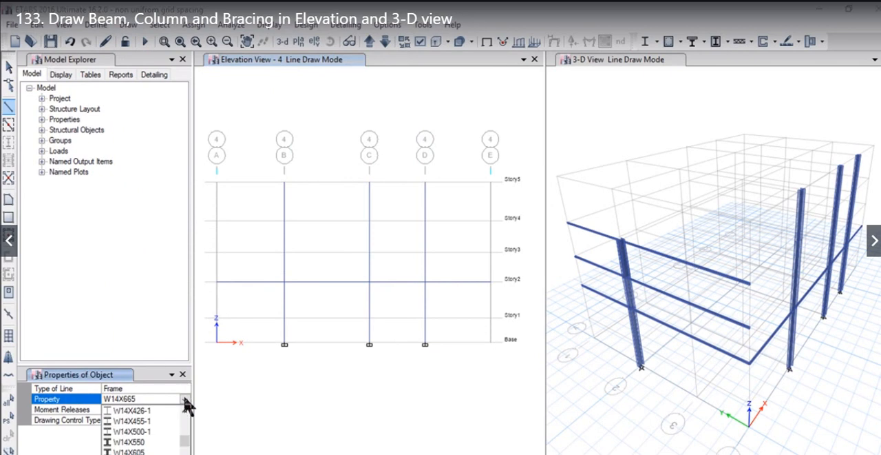
pyautogui.scroll(5, 188, 442)
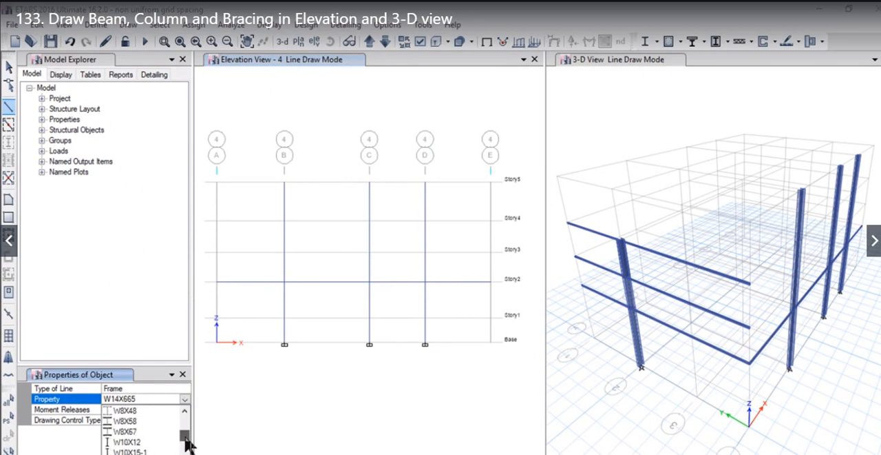
pyautogui.click(137, 431)
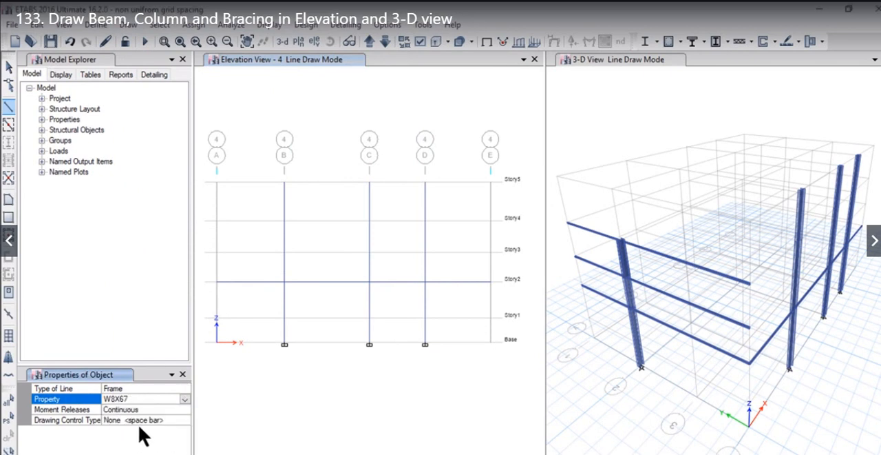
pyautogui.click(138, 410)
pyautogui.click(185, 410)
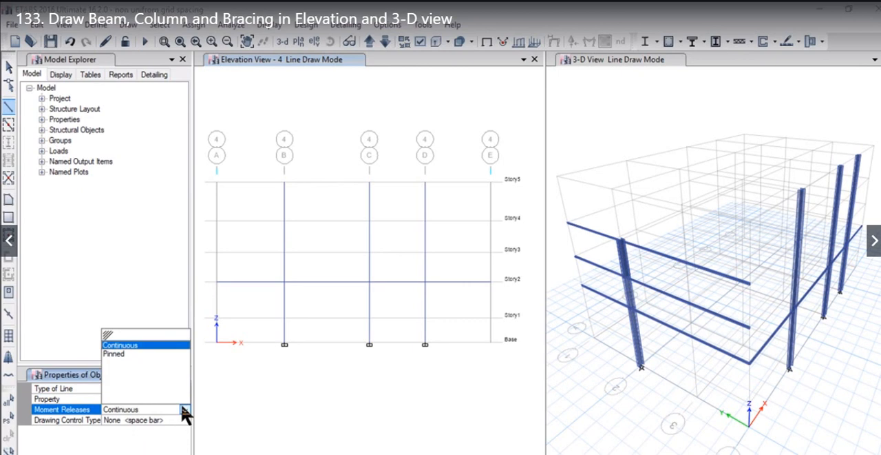
pyautogui.click(118, 357)
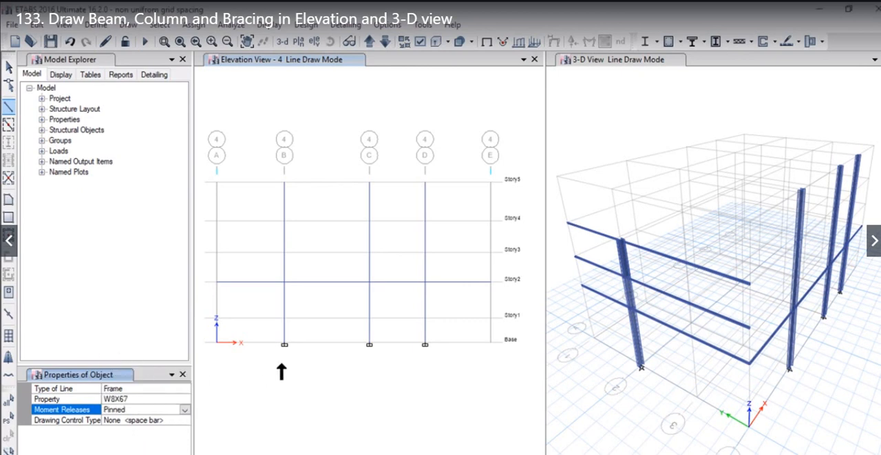
# - Draw an inverted-V brace in elevation 4 from C at Base to the Story2 beam's midpoint between C and D, and down to D at Base
pyautogui.click(370, 343)
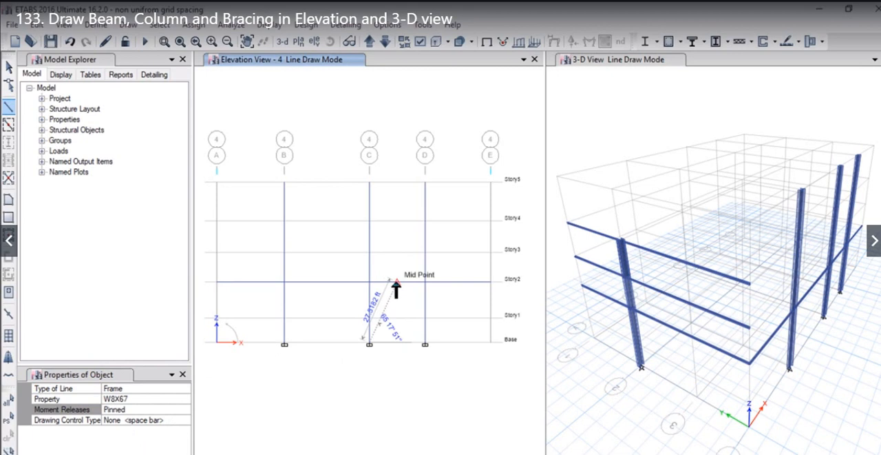
pyautogui.click(396, 282)
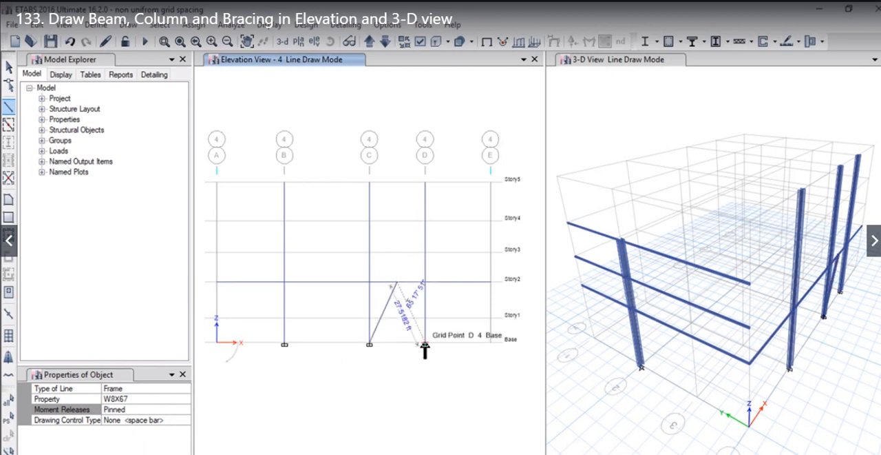
pyautogui.doubleClick(438, 337)
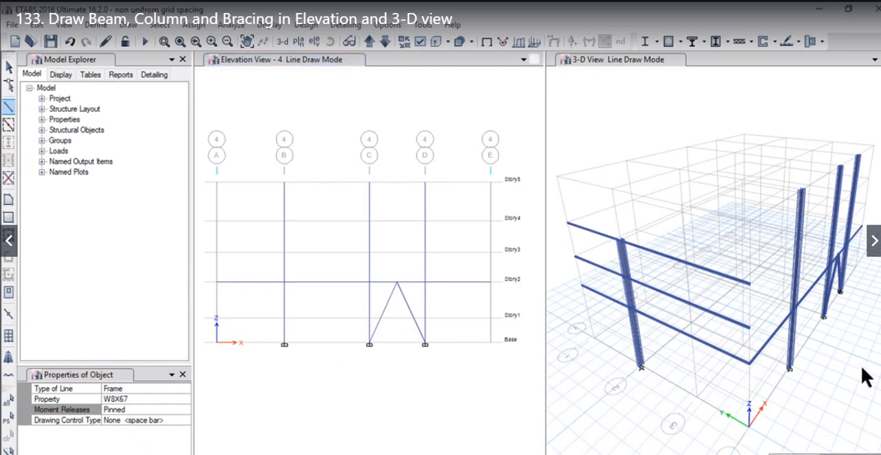
# - Turn the 3-D view towards the braced elevation 4 frame and start the Draw Beam/Column/Brace command there
pyautogui.moveTo(861, 367); pyautogui.dragTo(780, 356, button='middle')
pyautogui.moveTo(761, 319); pyautogui.dragTo(794, 346, button='middle')
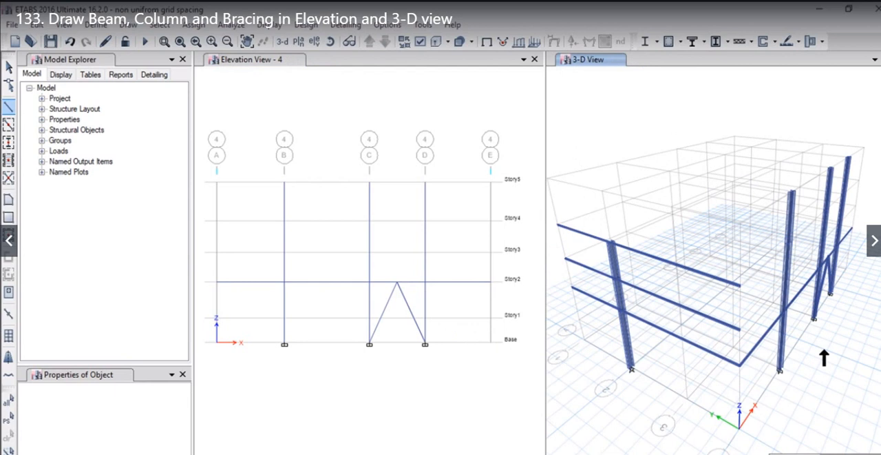
pyautogui.keyDown('shift'); pyautogui.moveTo(822, 357); pyautogui.dragTo(794, 341, button='middle'); pyautogui.keyUp('shift')
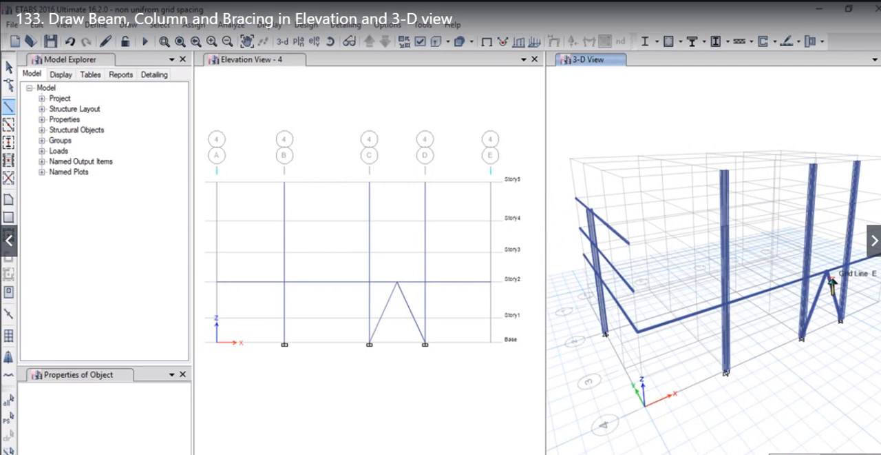
pyautogui.click(124, 26)
pyautogui.moveTo(282, 98)
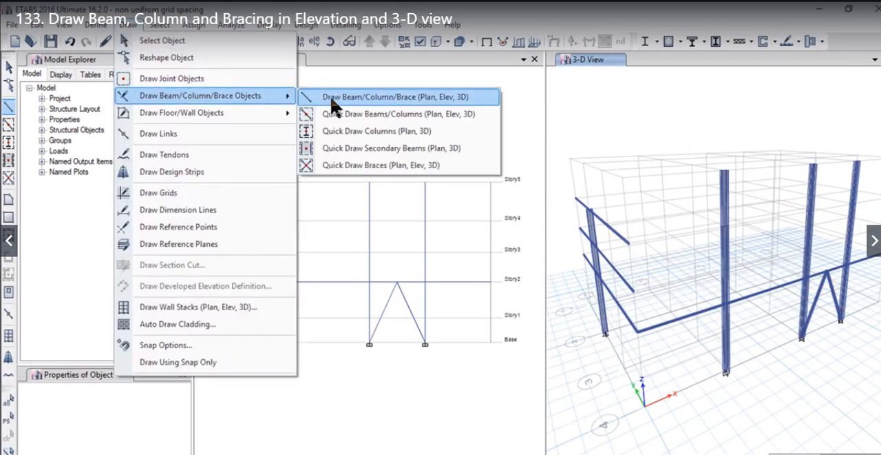